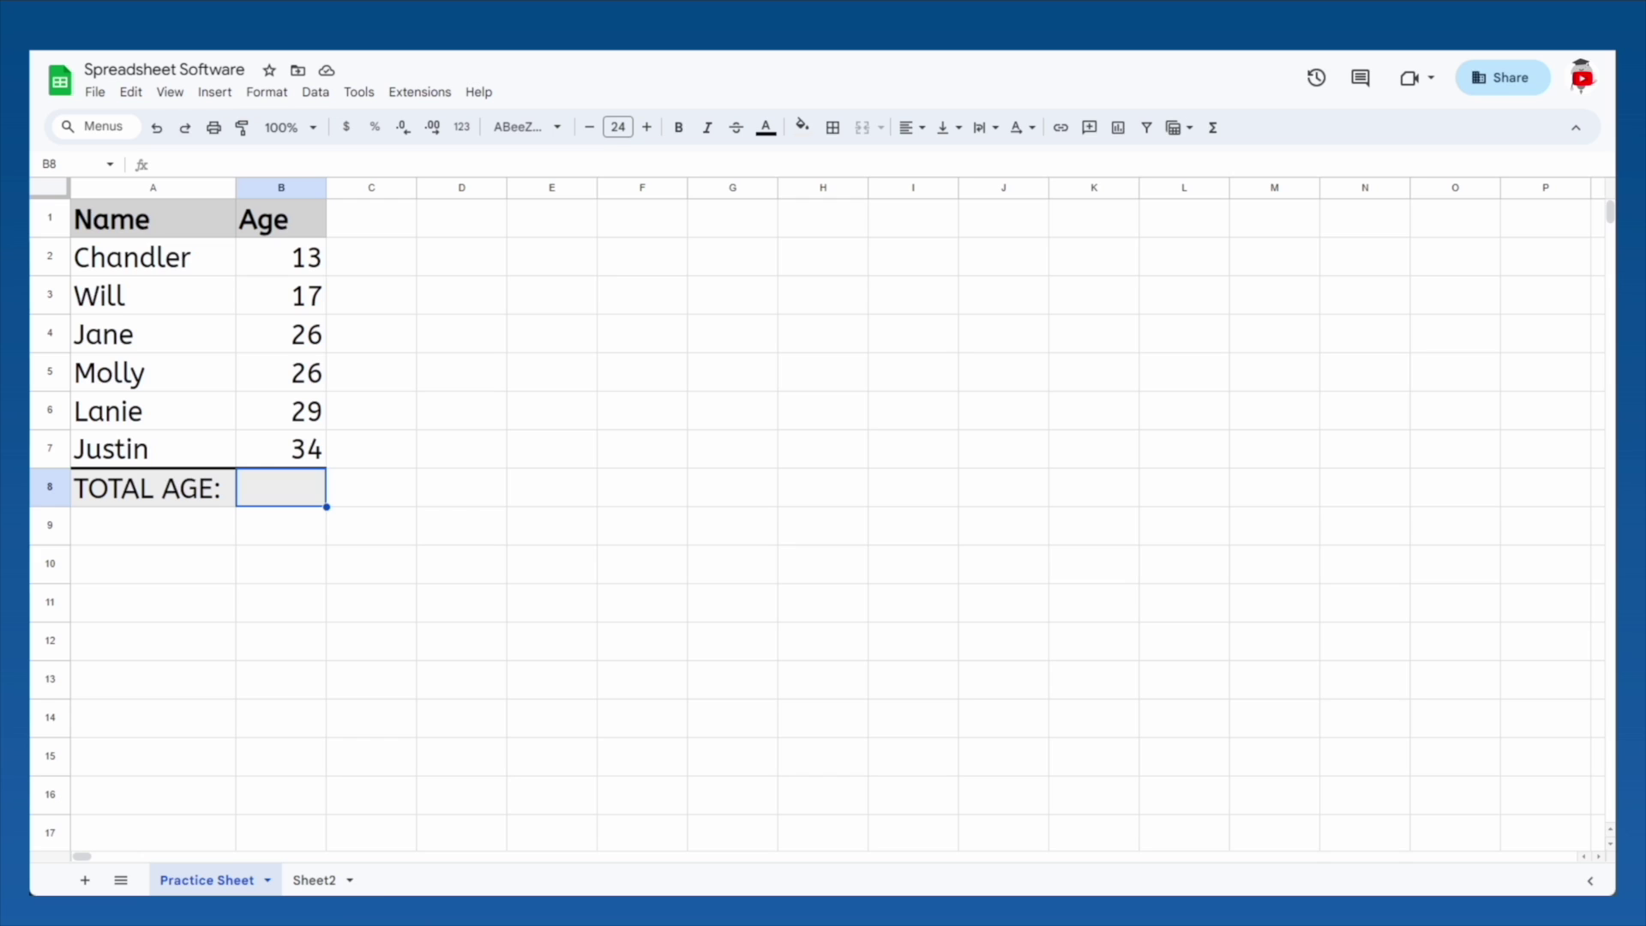
Enter =13+17+26+26+29+34 in B8 so TOTAL AGE shows 145.
{"action": "type", "text": "="}
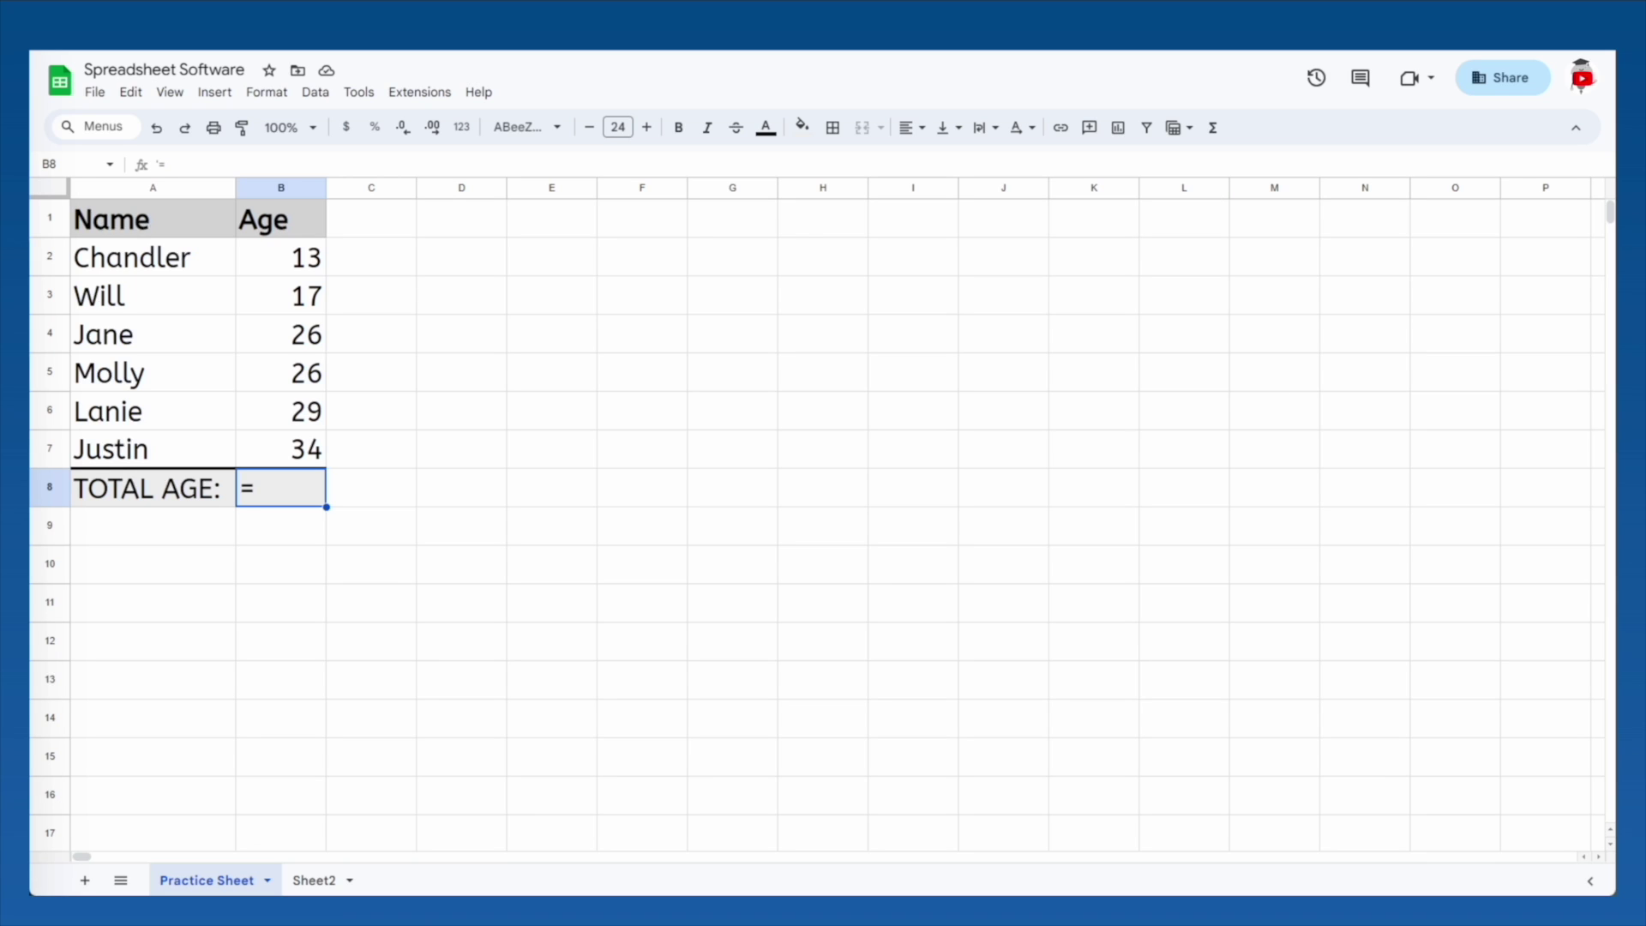
{"action": "type", "text": "13+17+26+26+29+34"}
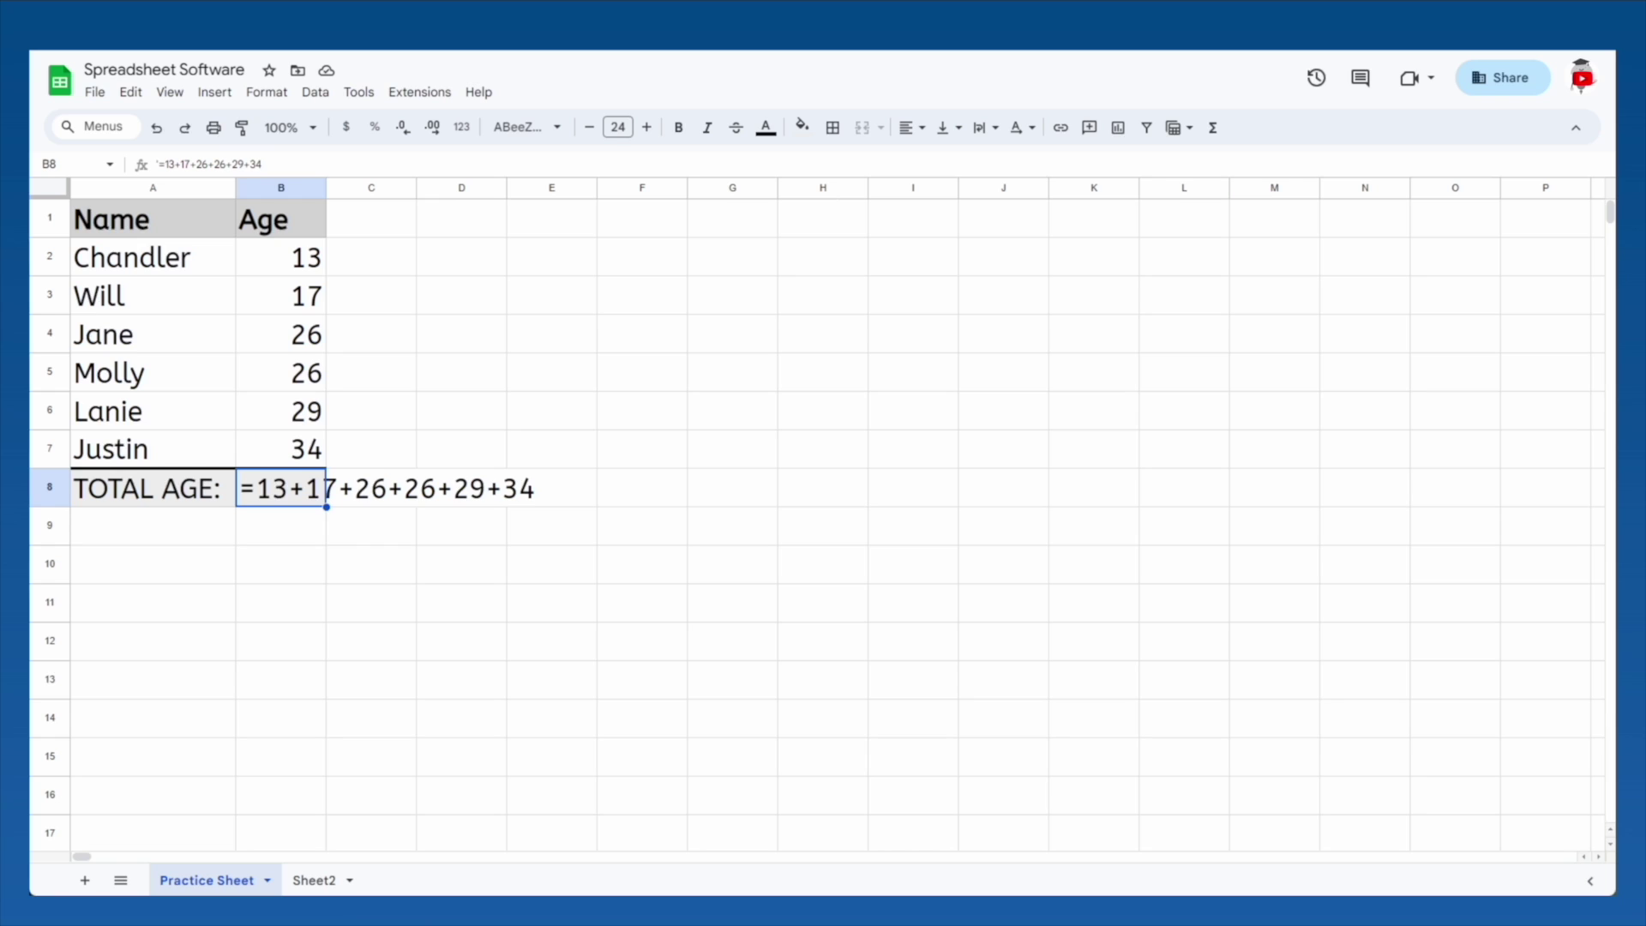
{"action": "key", "text": "ctrl+z"}
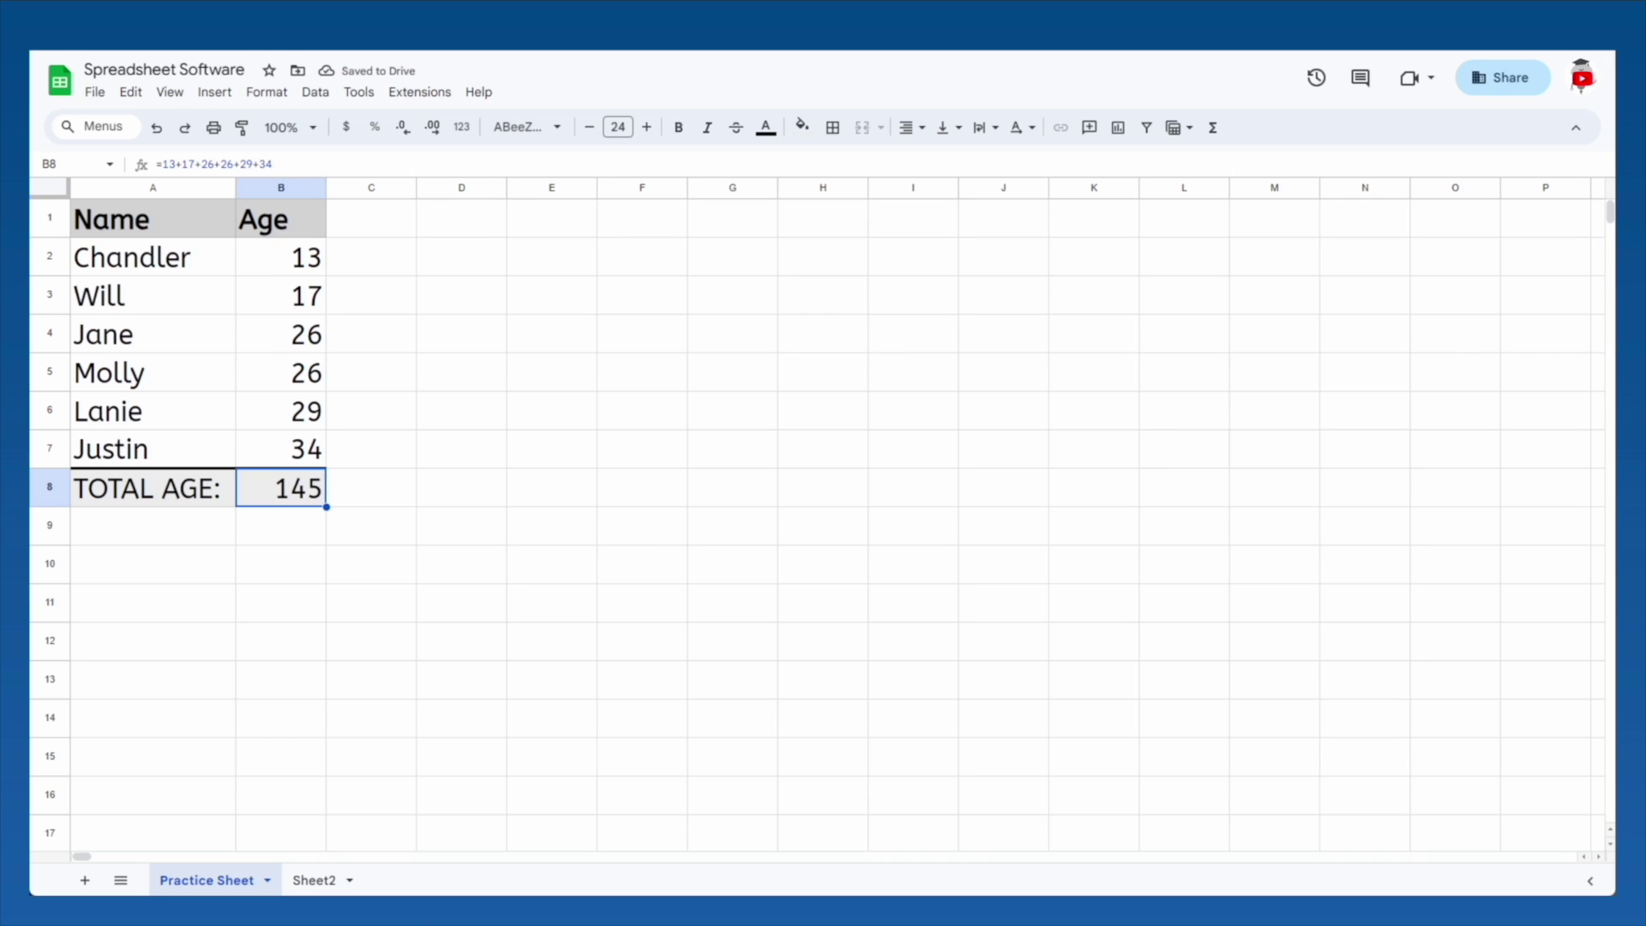
Change the ages in B2:B7 to 14, 18, 27, 27, 30 and 35.
{"action": "left_click", "coordinate": [281, 372]}
{"action": "type", "text": "27"}
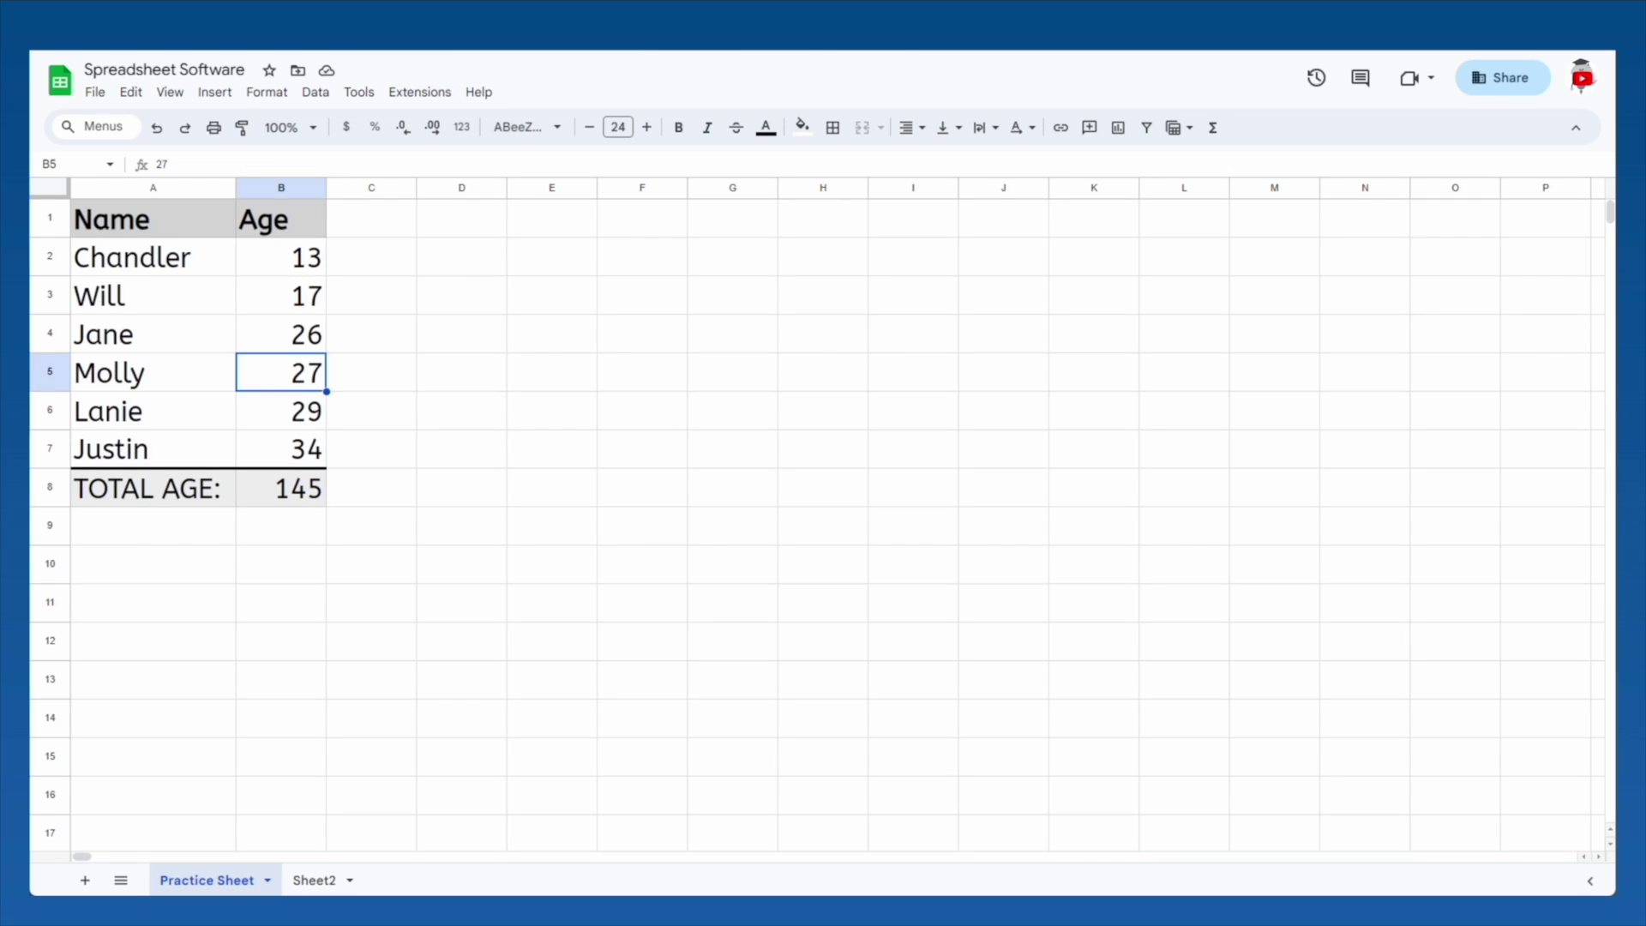
{"action": "left_click", "coordinate": [281, 257]}
{"action": "type", "text": "14"}
{"action": "left_click", "coordinate": [282, 334]}
{"action": "type", "text": "27"}
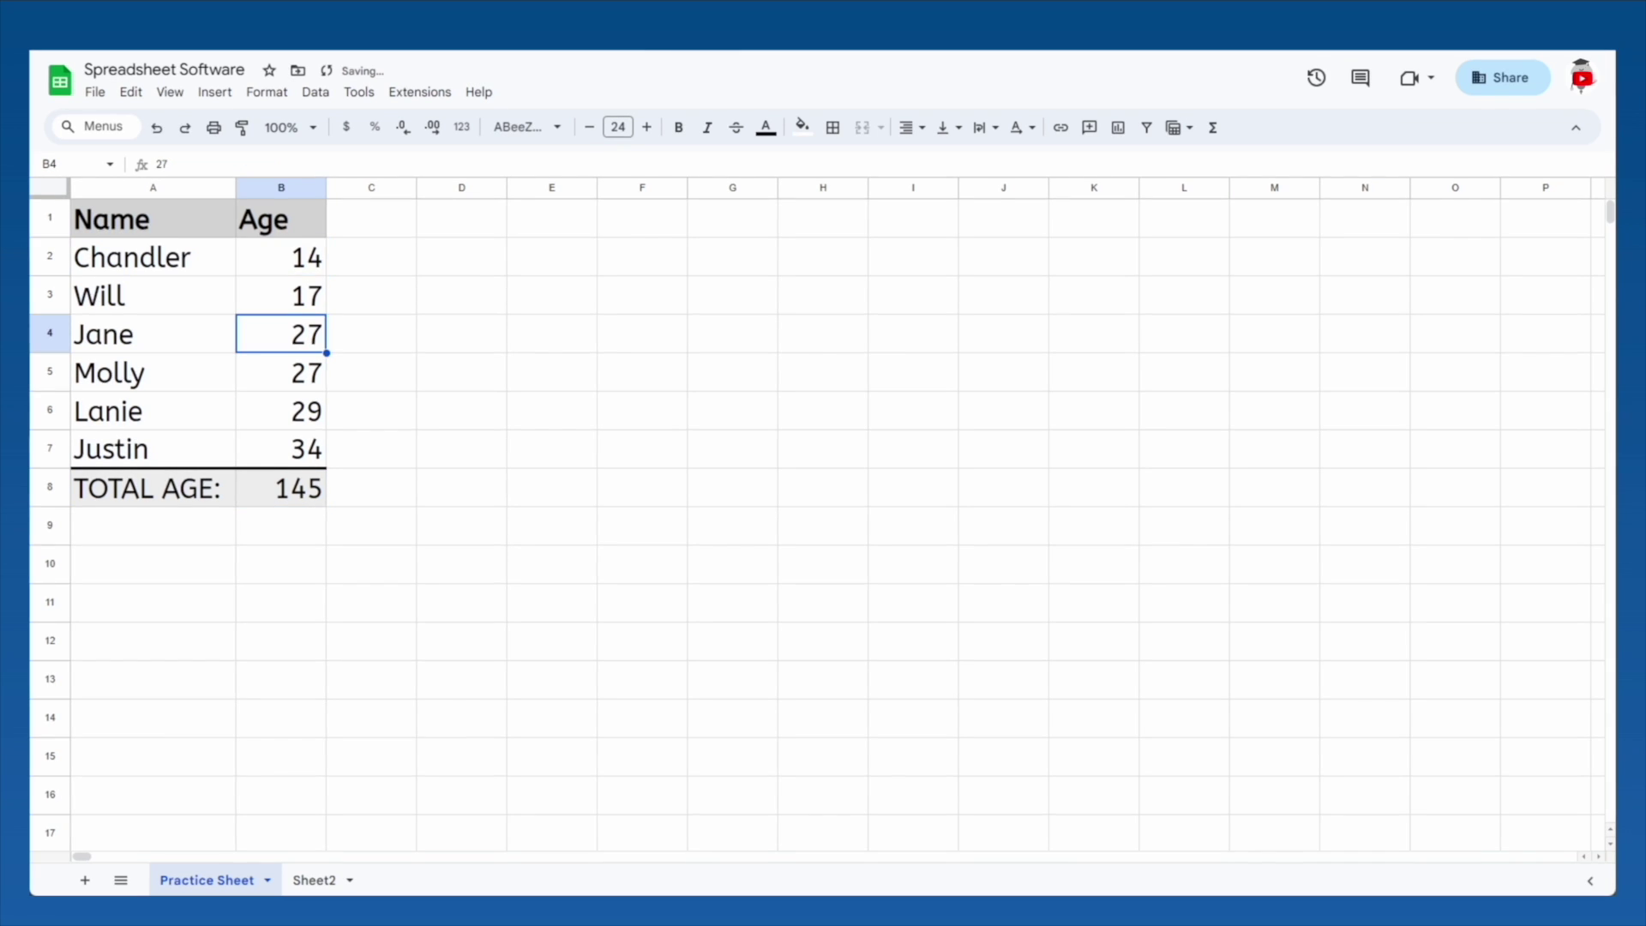
{"action": "left_click", "coordinate": [282, 449]}
{"action": "type", "text": "35"}
{"action": "left_click", "coordinate": [281, 295]}
{"action": "type", "text": "18"}
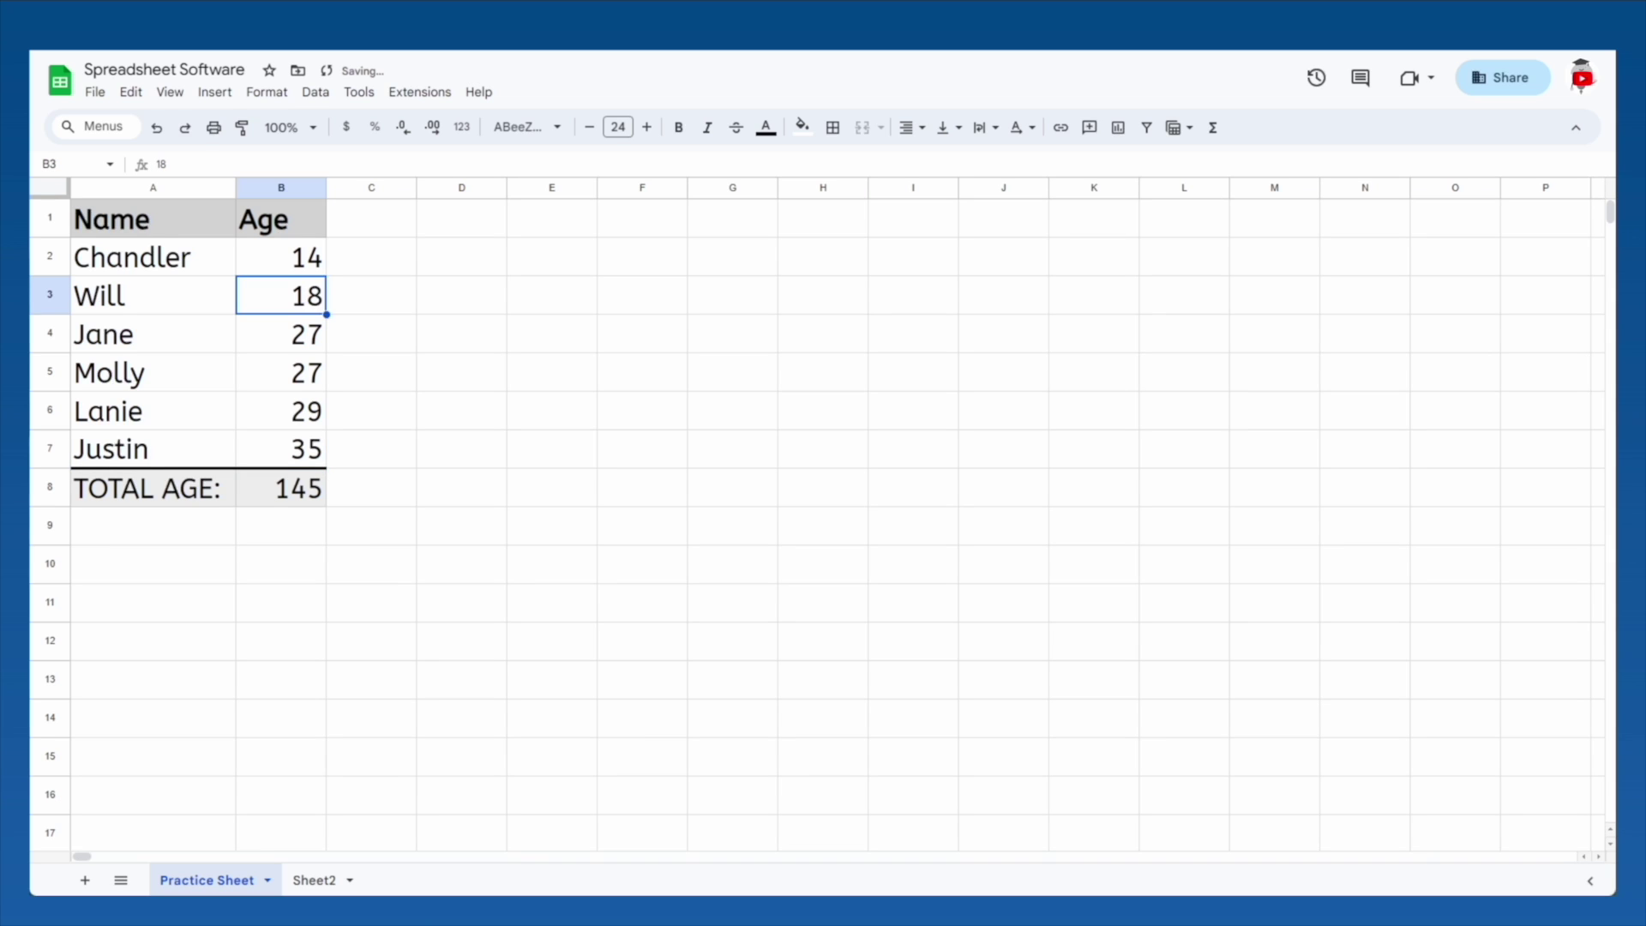
{"action": "left_click", "coordinate": [281, 411]}
{"action": "type", "text": "30"}
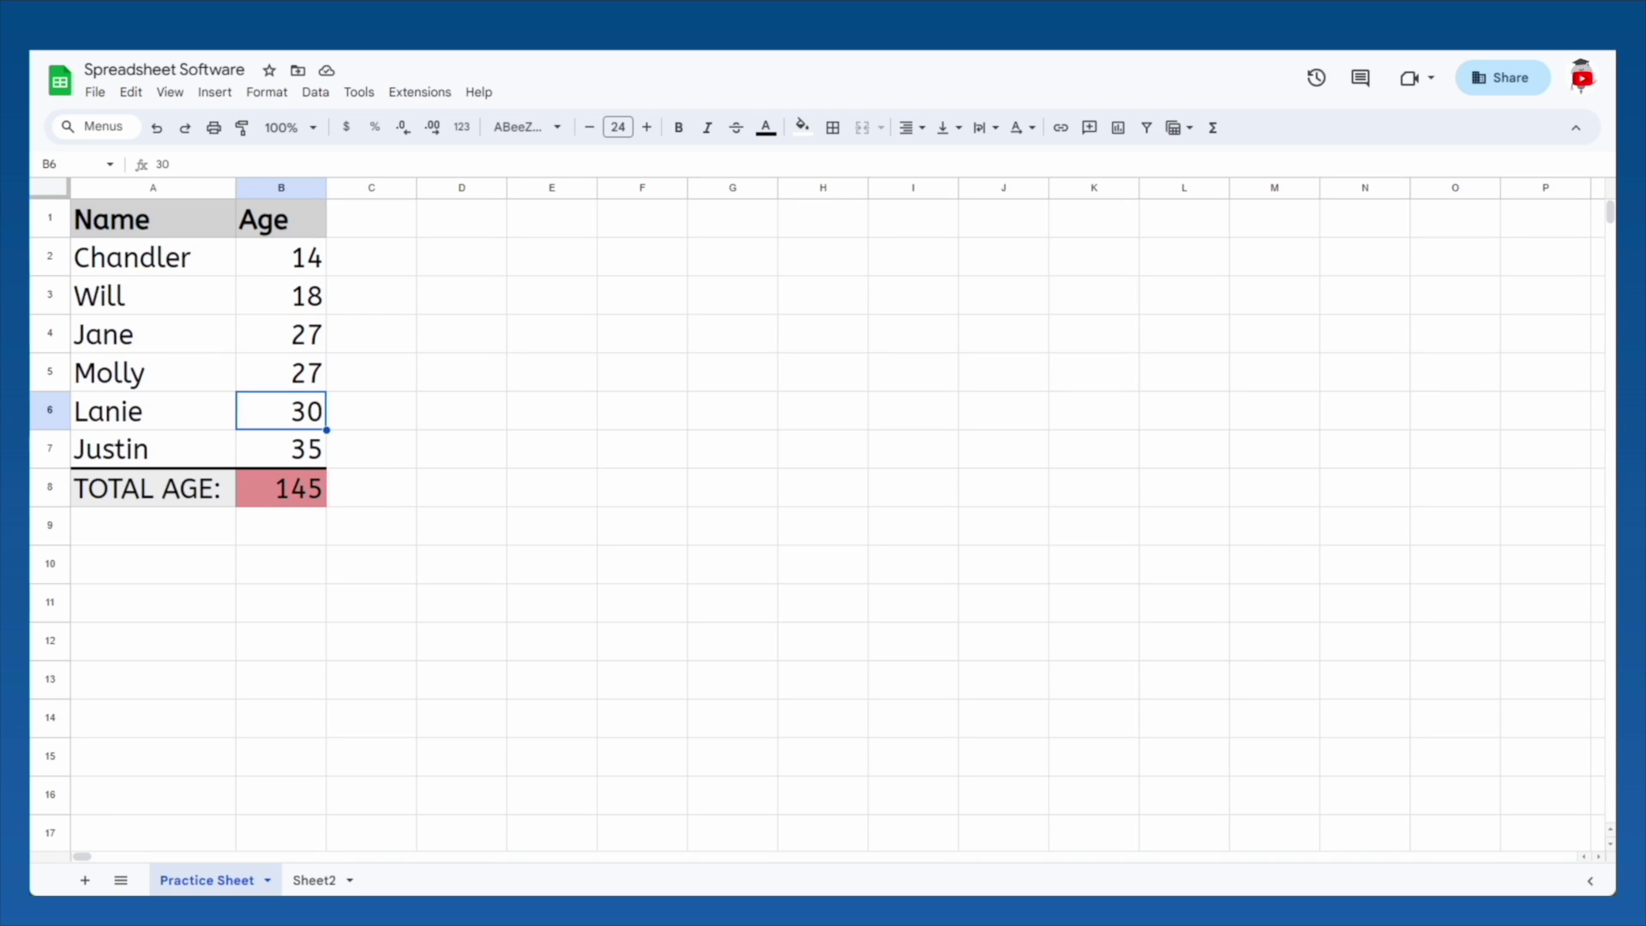
Update the TOTAL AGE formula in B8 to =14+18+27+27+30+35.
{"action": "left_click", "coordinate": [281, 488]}
{"action": "type", "text": "'=13+17+26+26+29+34"}
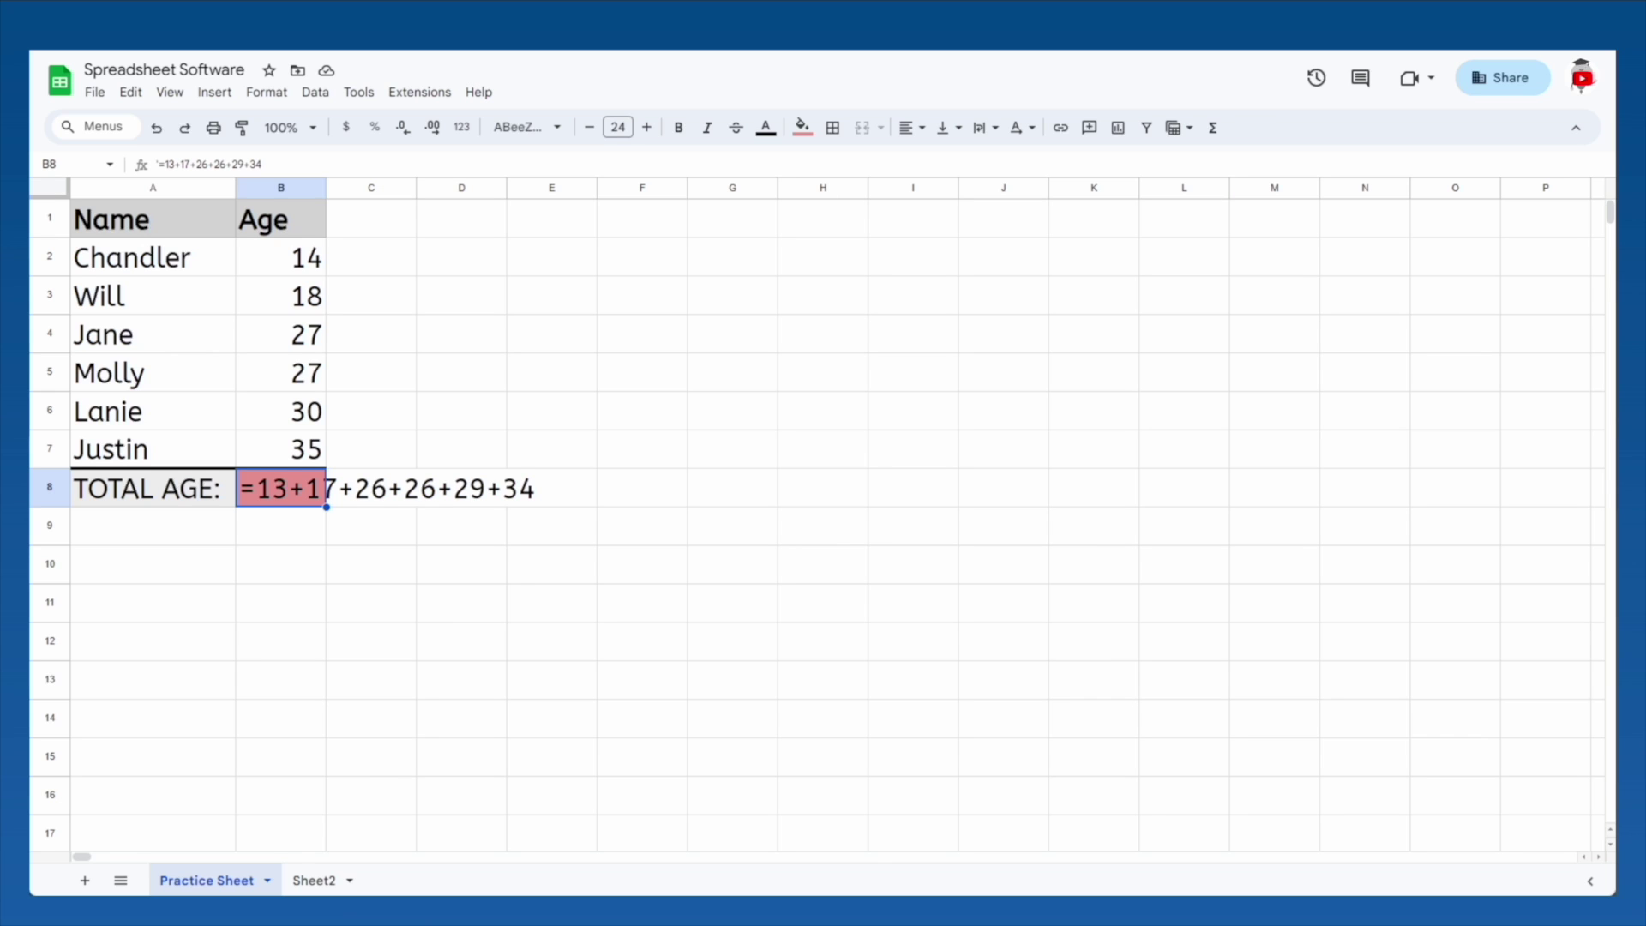
{"action": "type", "text": "=14+18+27+27+30+35"}
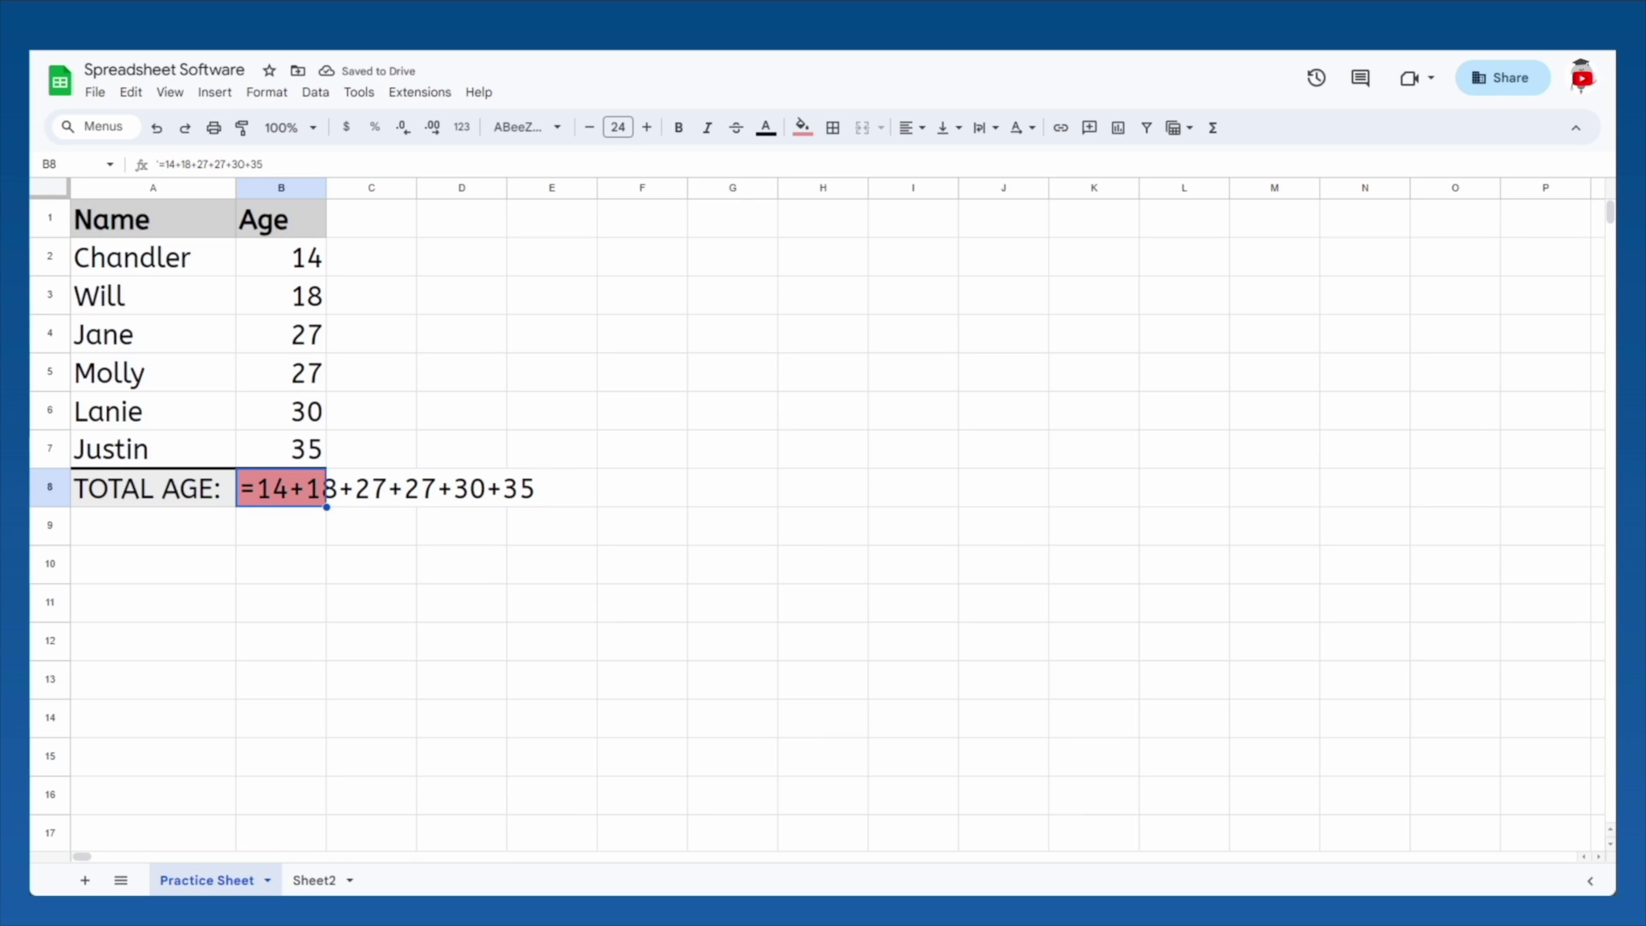
Make B8 read =B2+B3+B4+B5+B6+B7, totalling the age cells by reference.
{"action": "type", "text": "="}
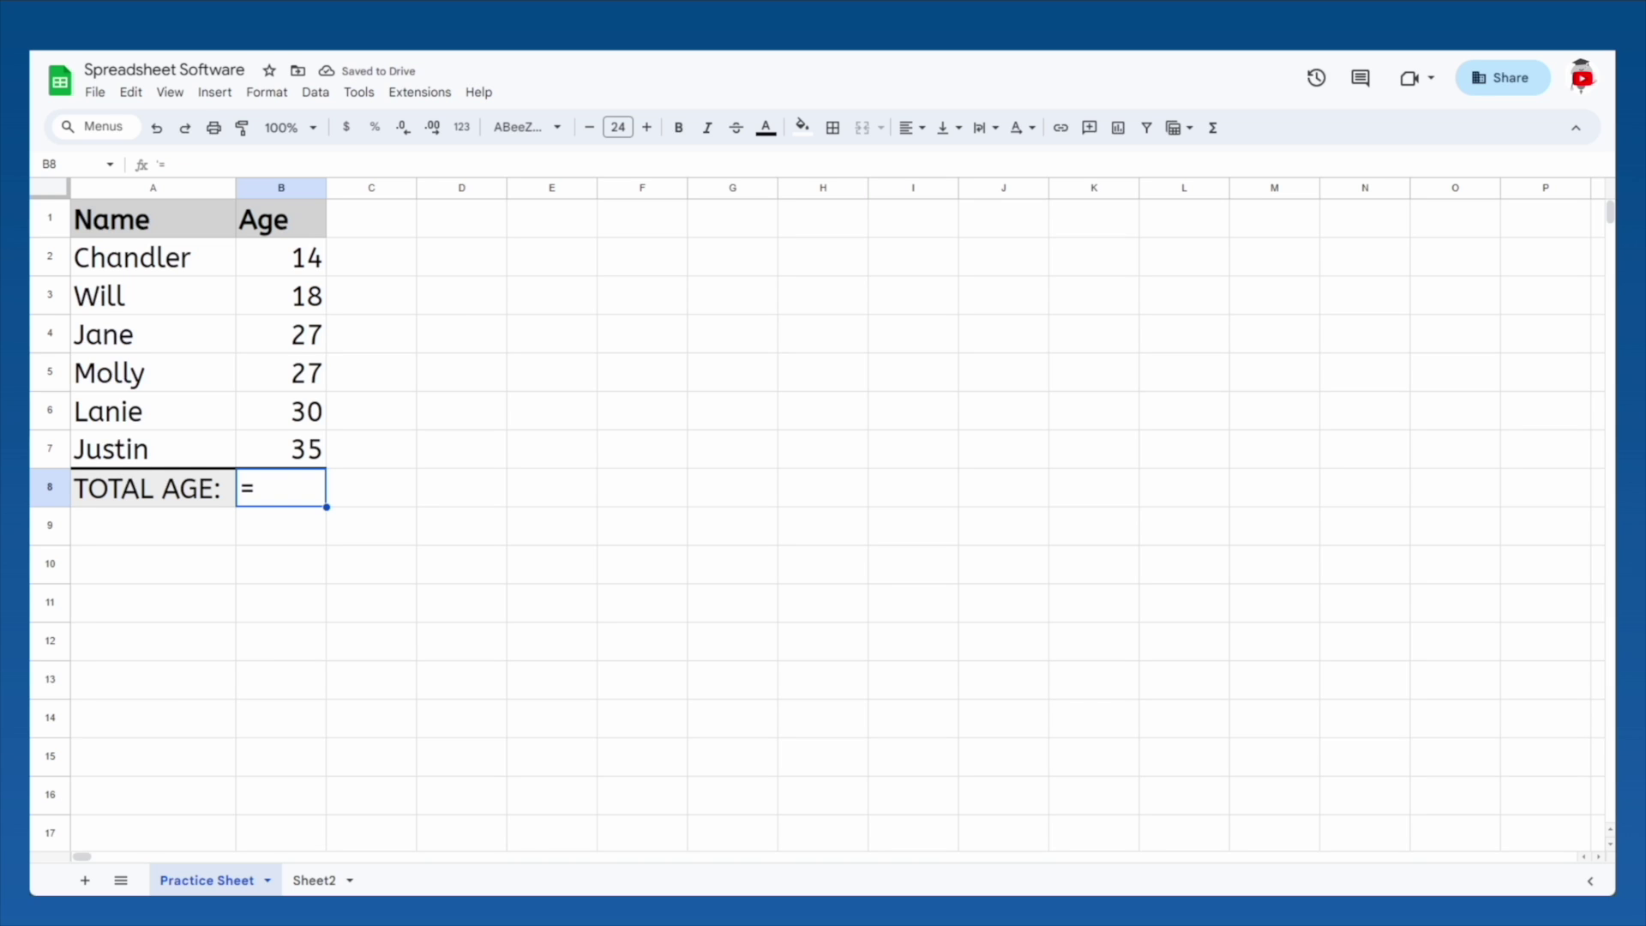
{"action": "type", "text": "B2"}
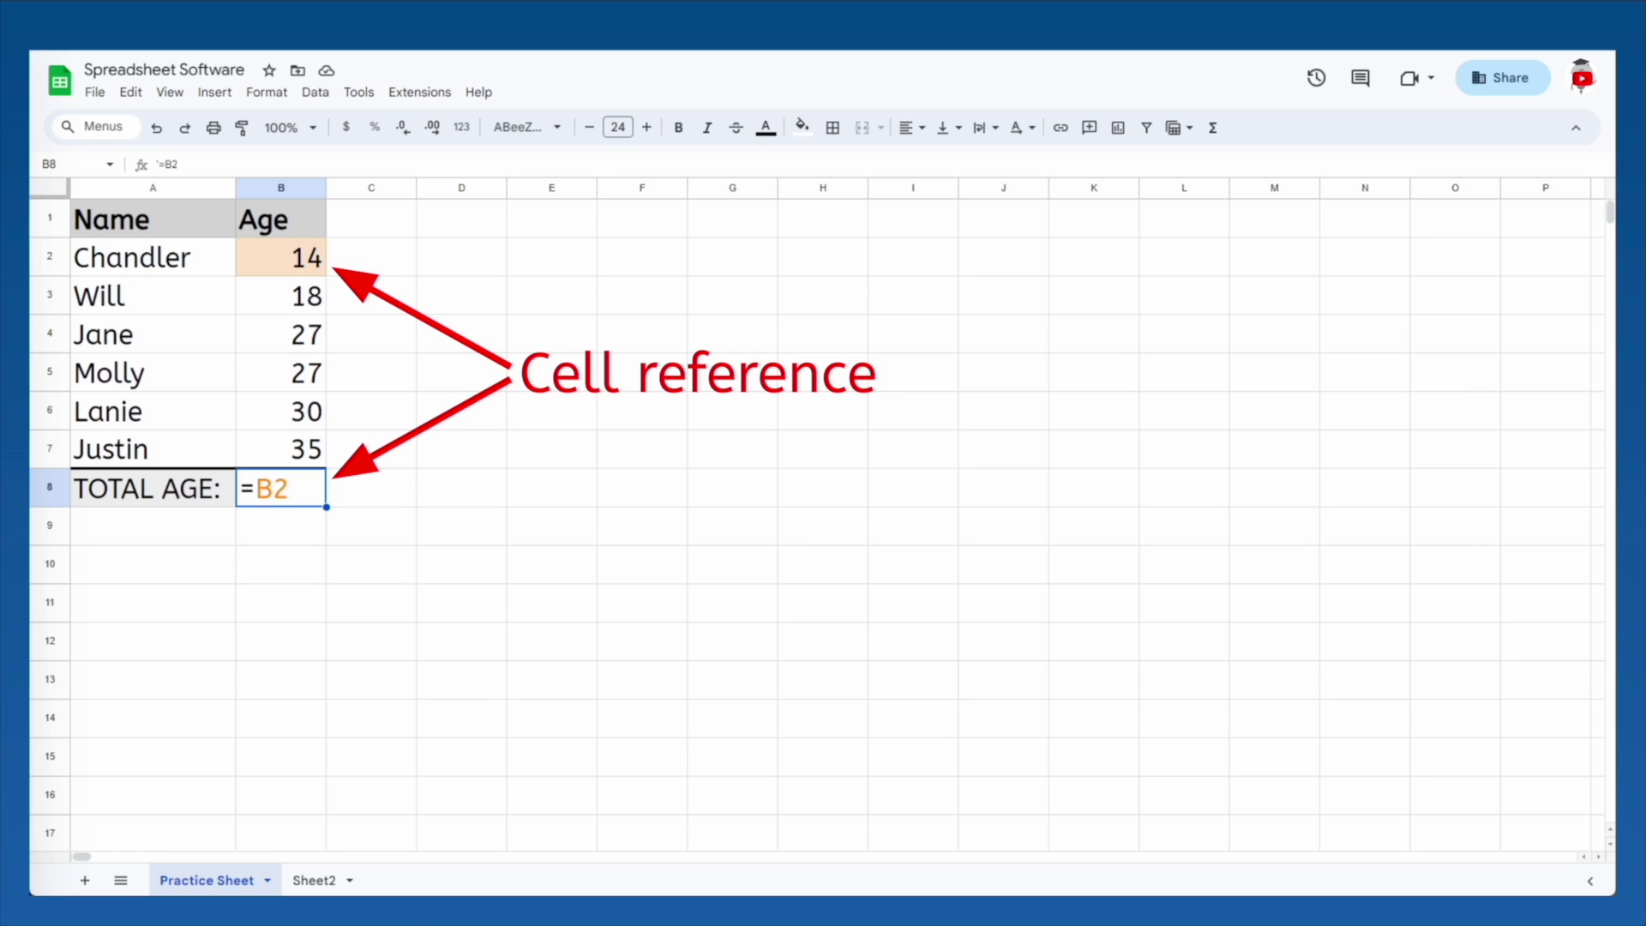
{"action": "key", "text": "BackSpace"}
{"action": "key", "text": "BackSpace"}
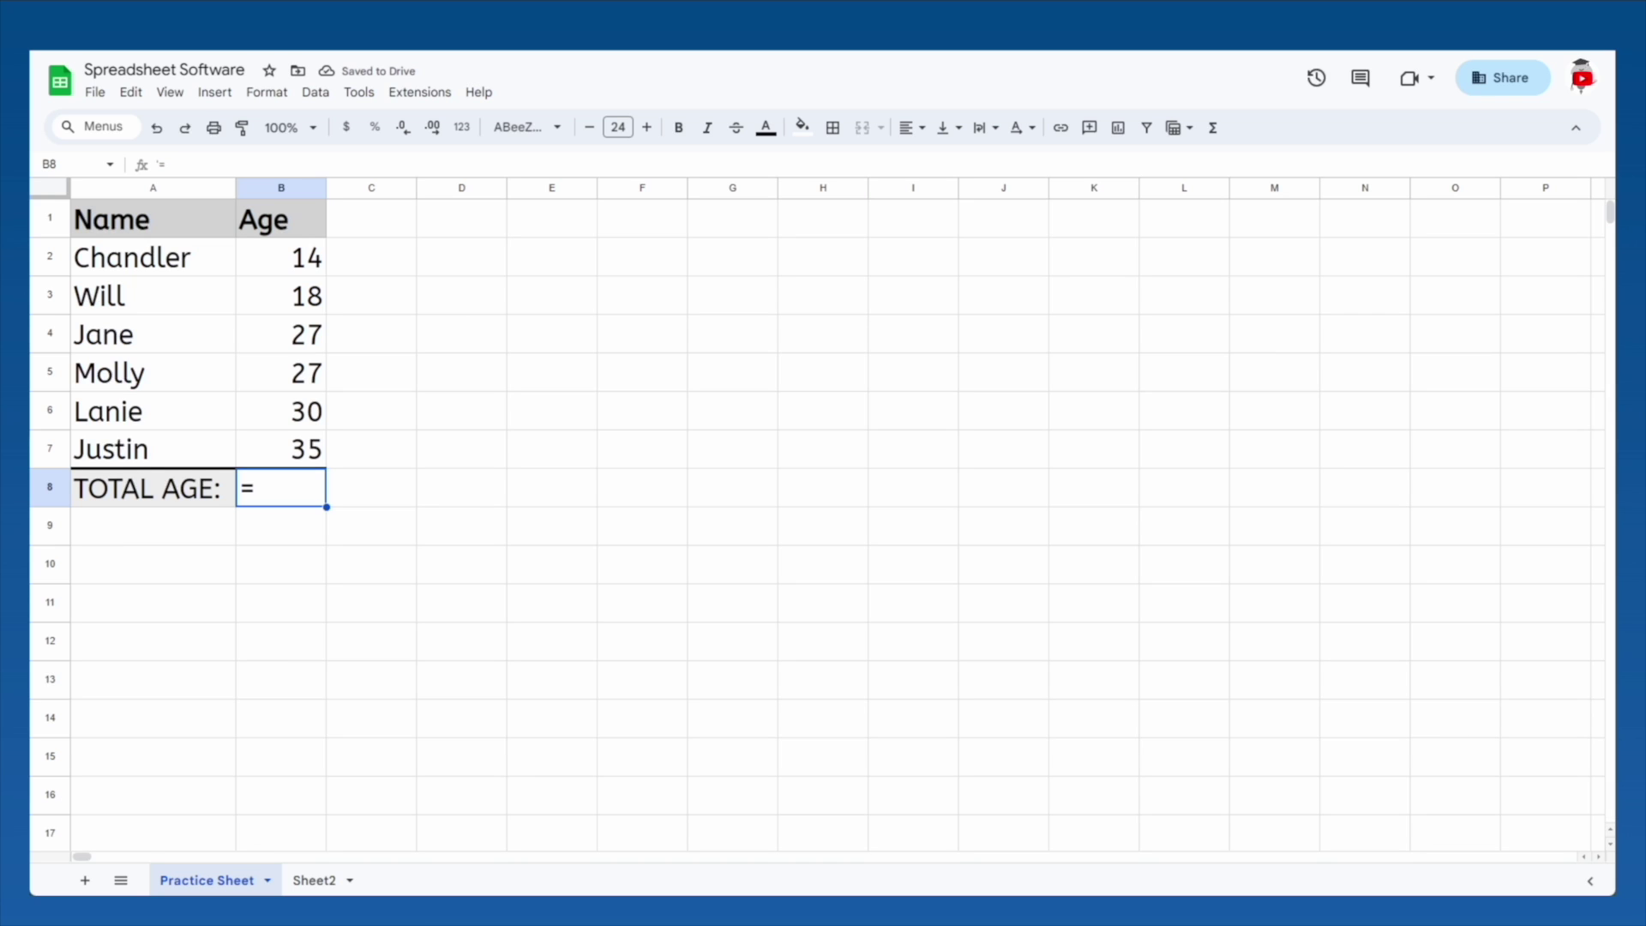
{"action": "left_click", "coordinate": [257, 251]}
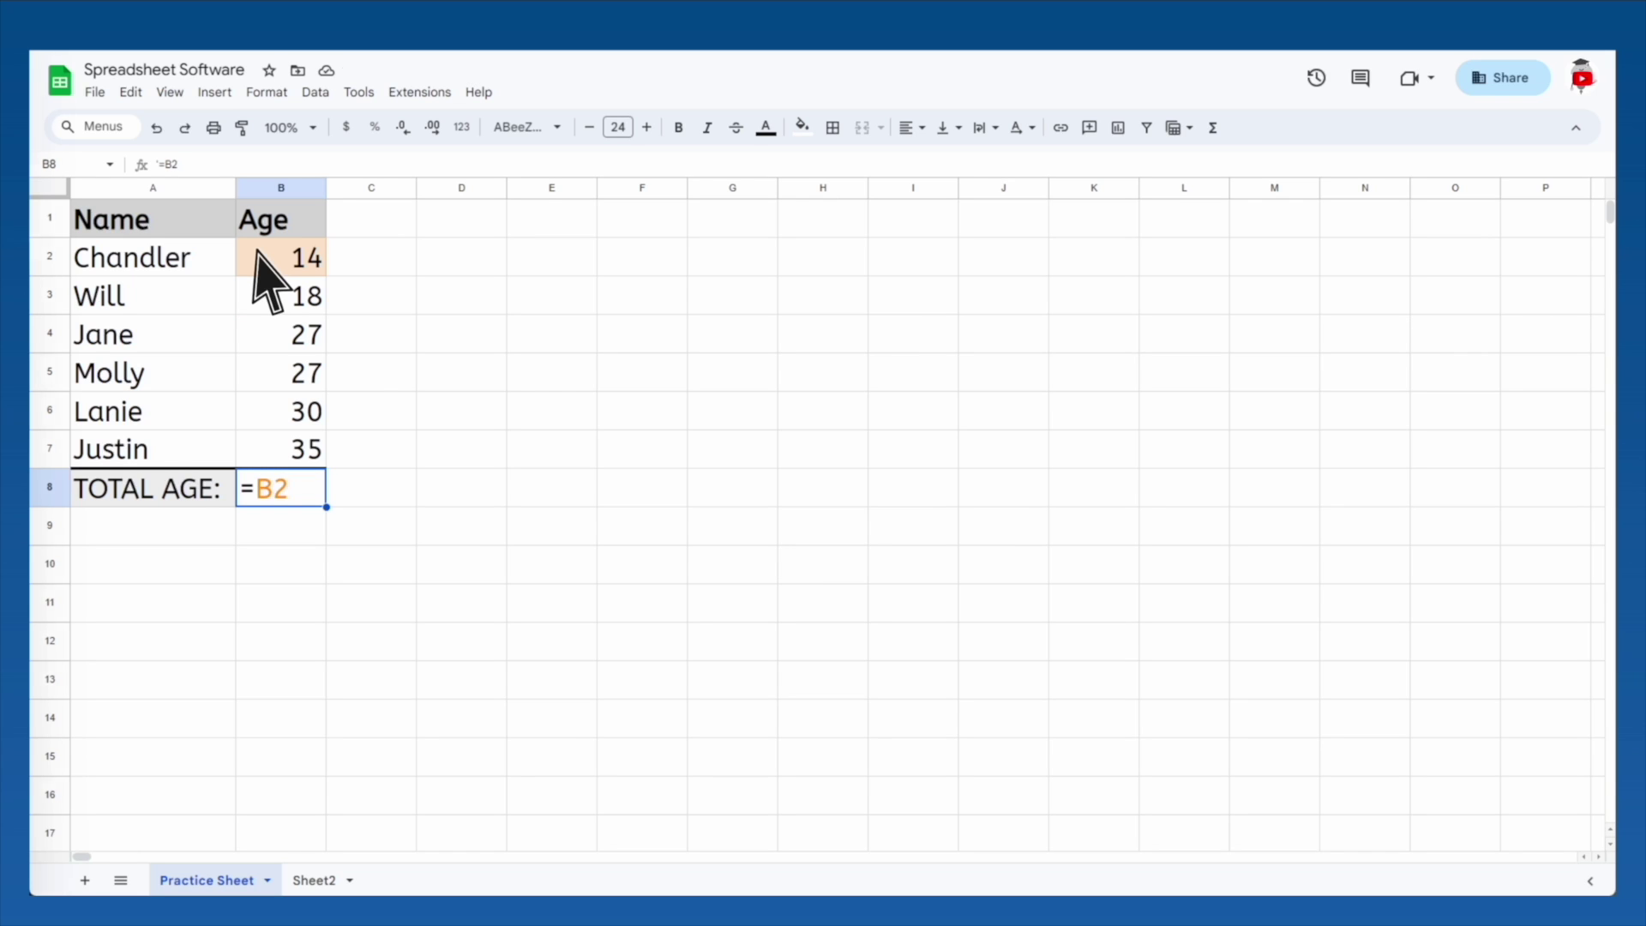
{"action": "type", "text": "+"}
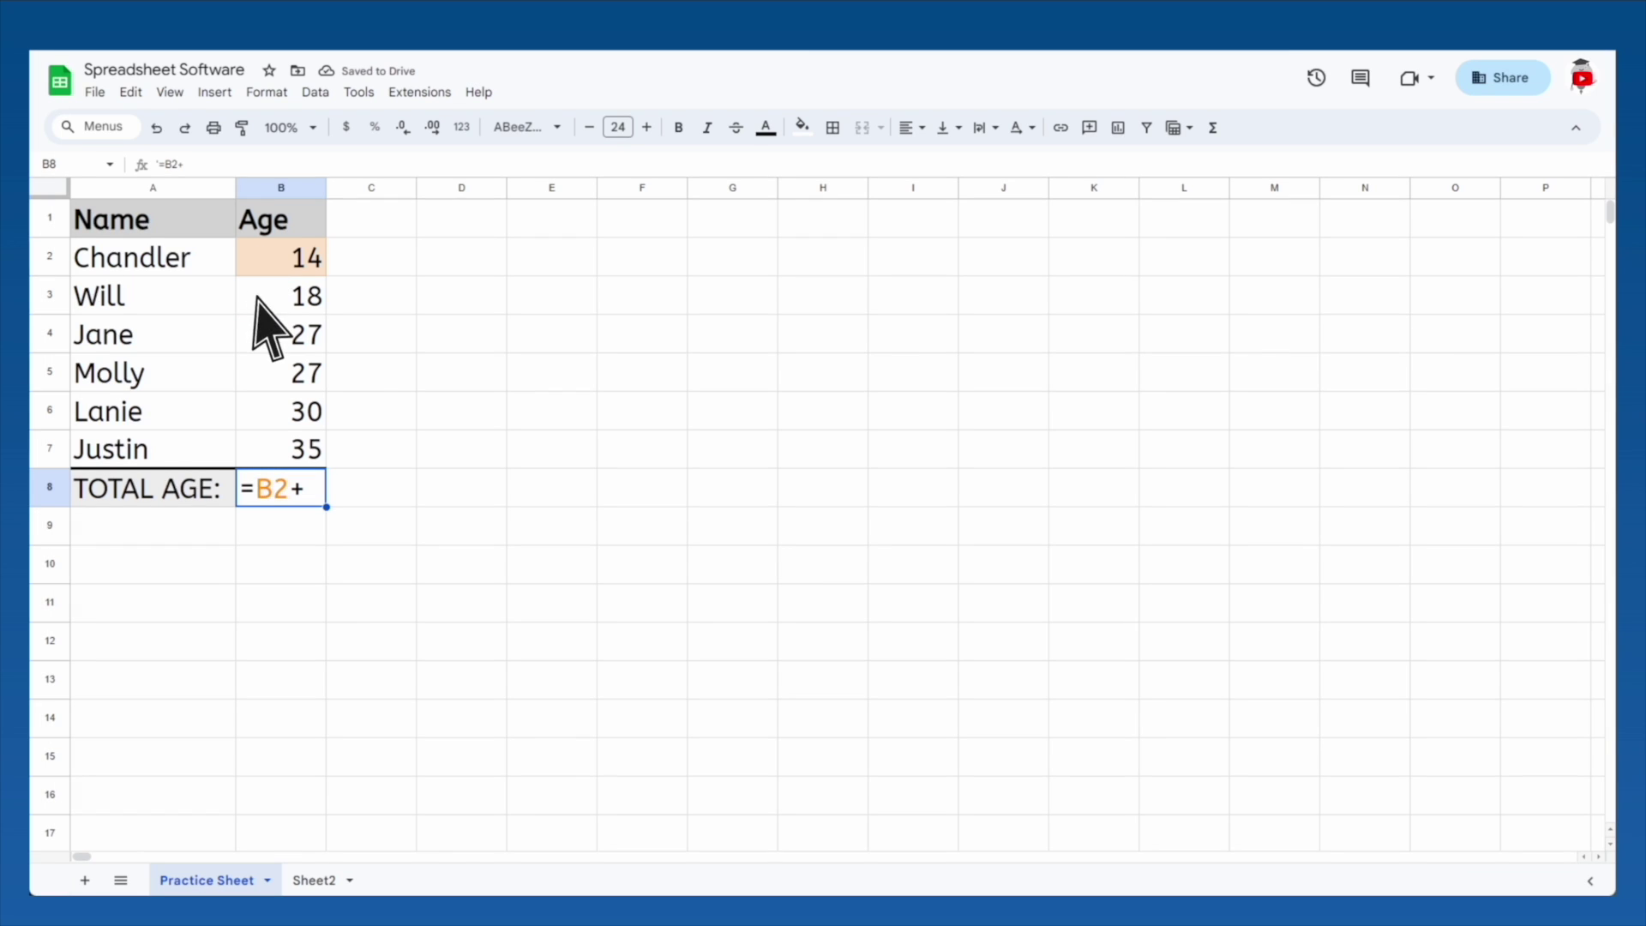
{"action": "left_click", "coordinate": [257, 297]}
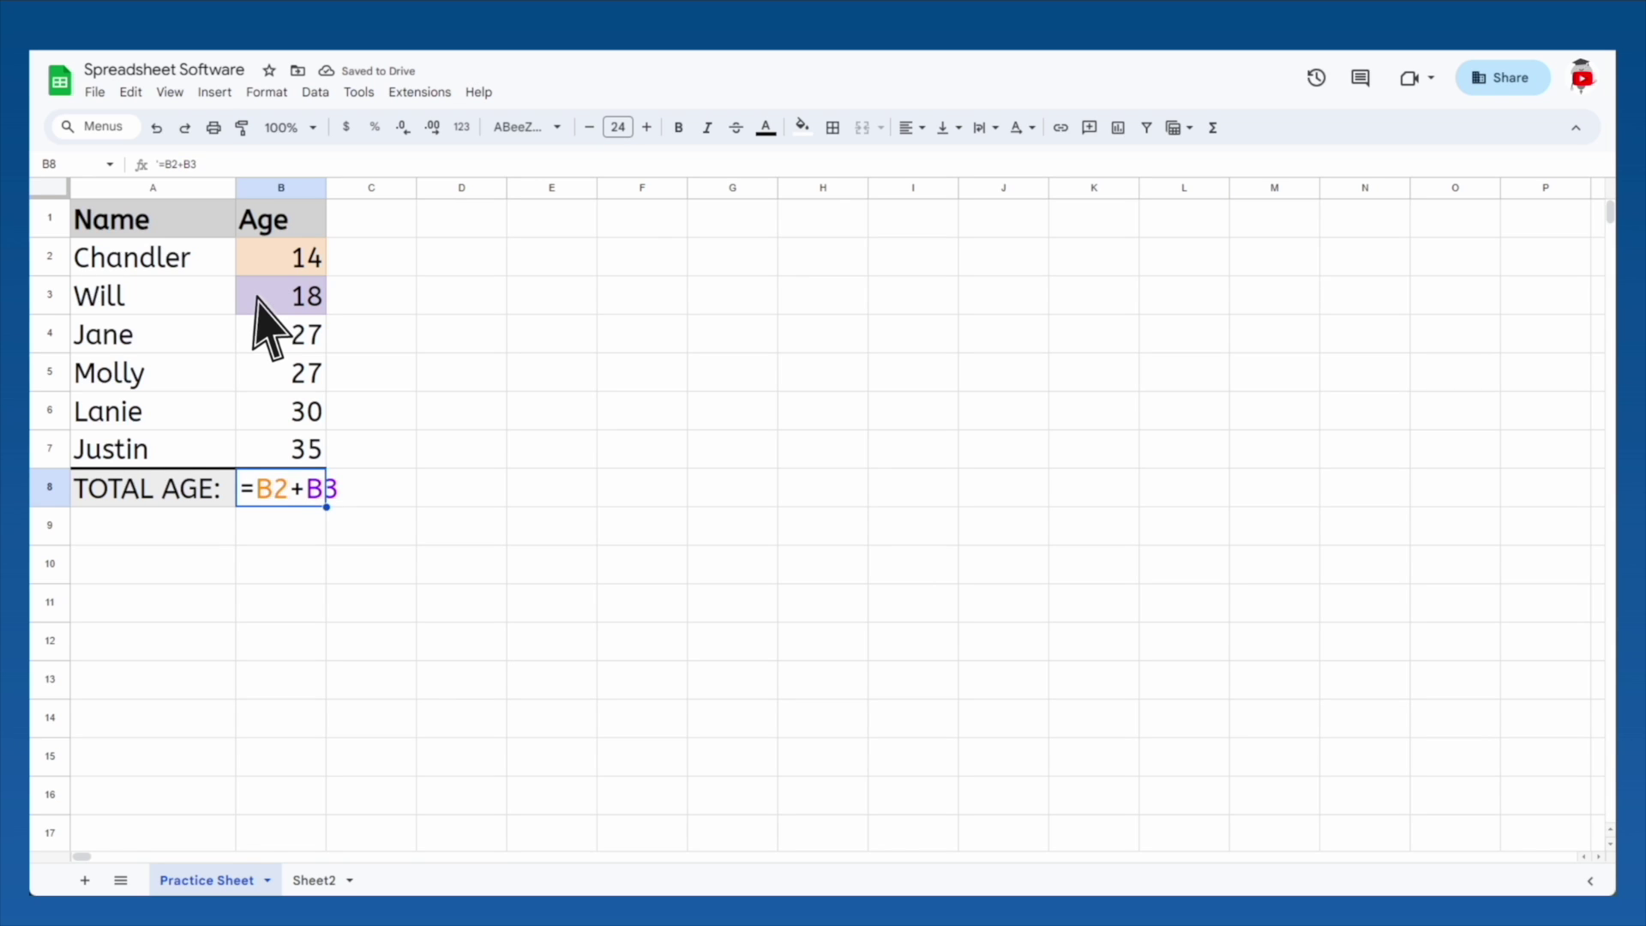
{"action": "type", "text": "+"}
{"action": "left_click", "coordinate": [257, 339]}
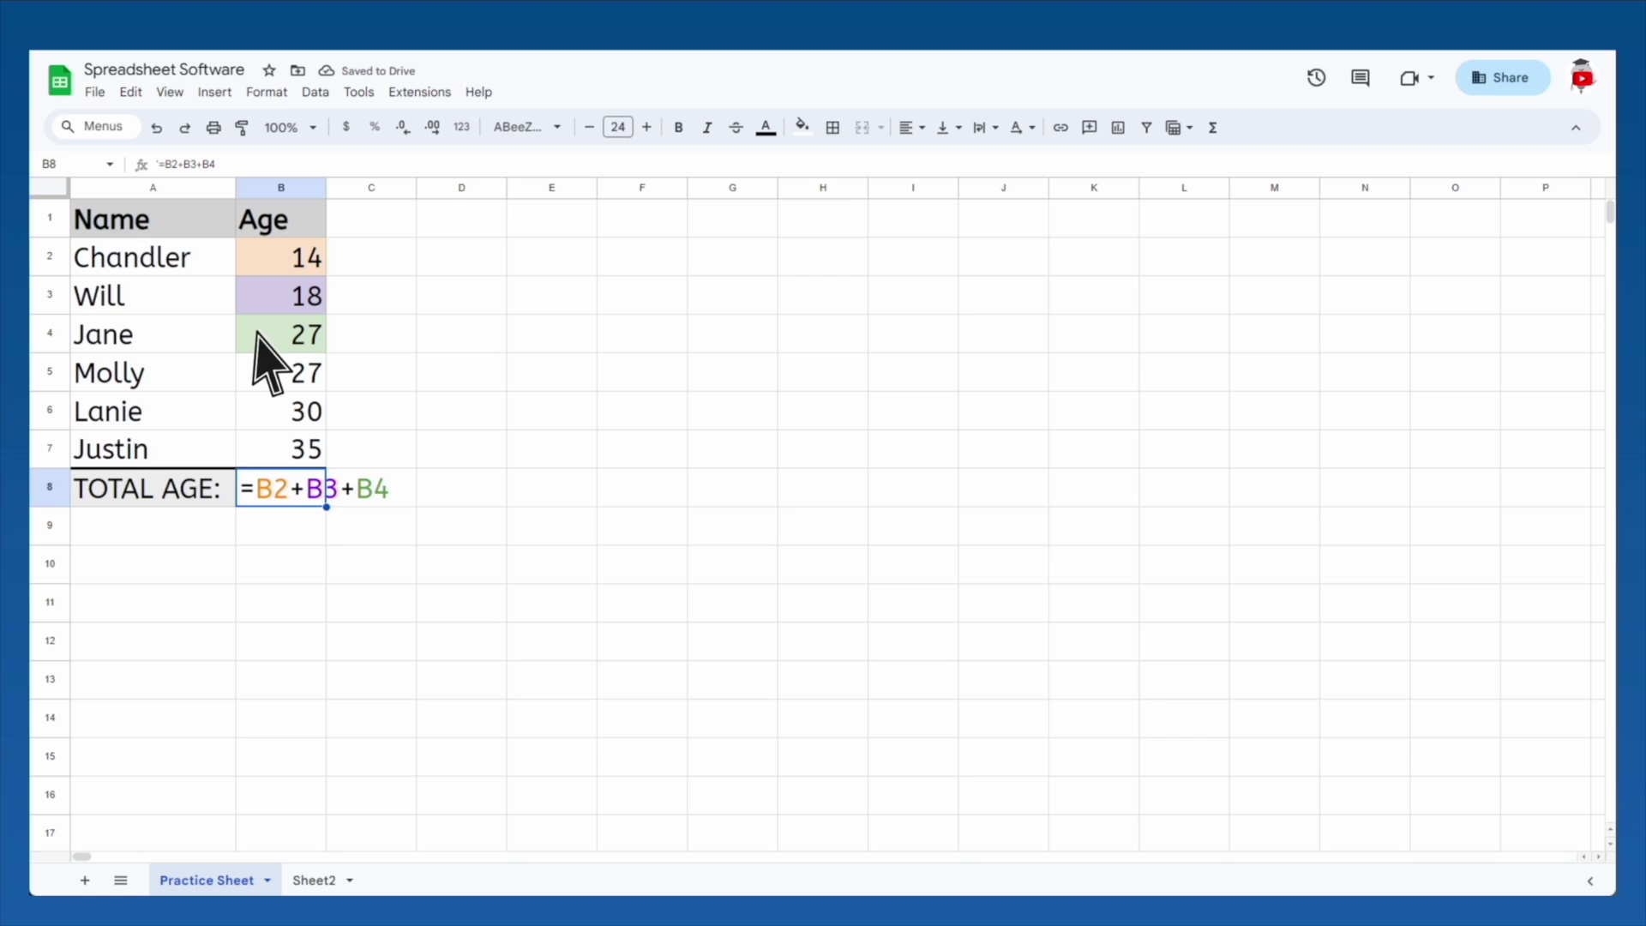
{"action": "type", "text": "+B5+B6+B7"}
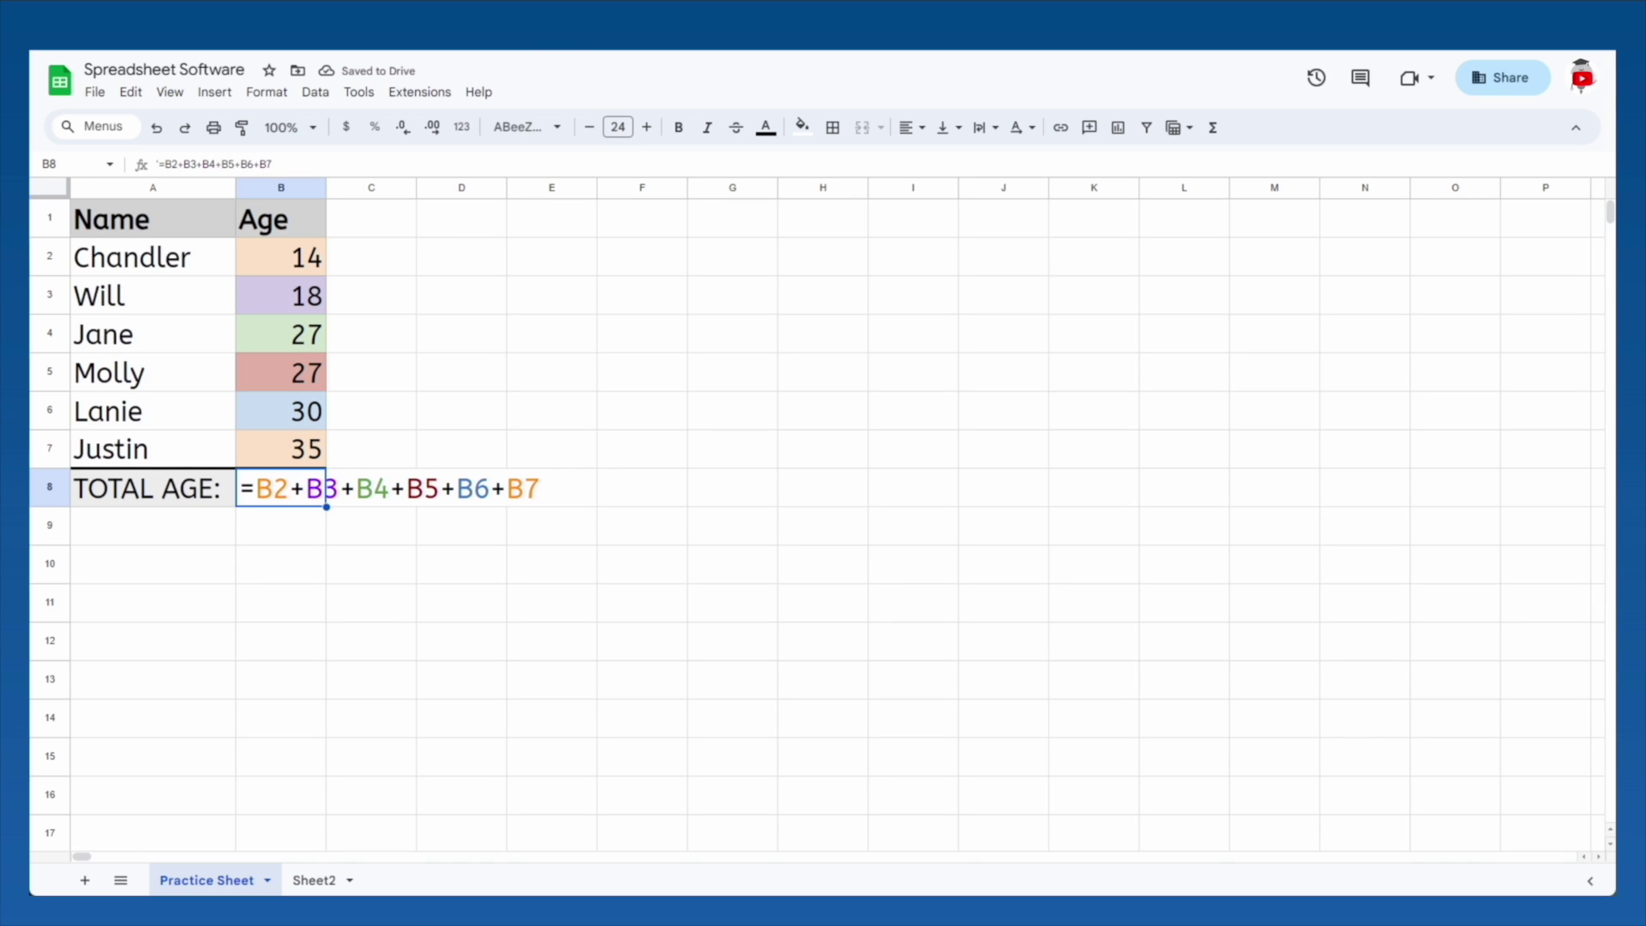
{"action": "key", "text": "Return"}
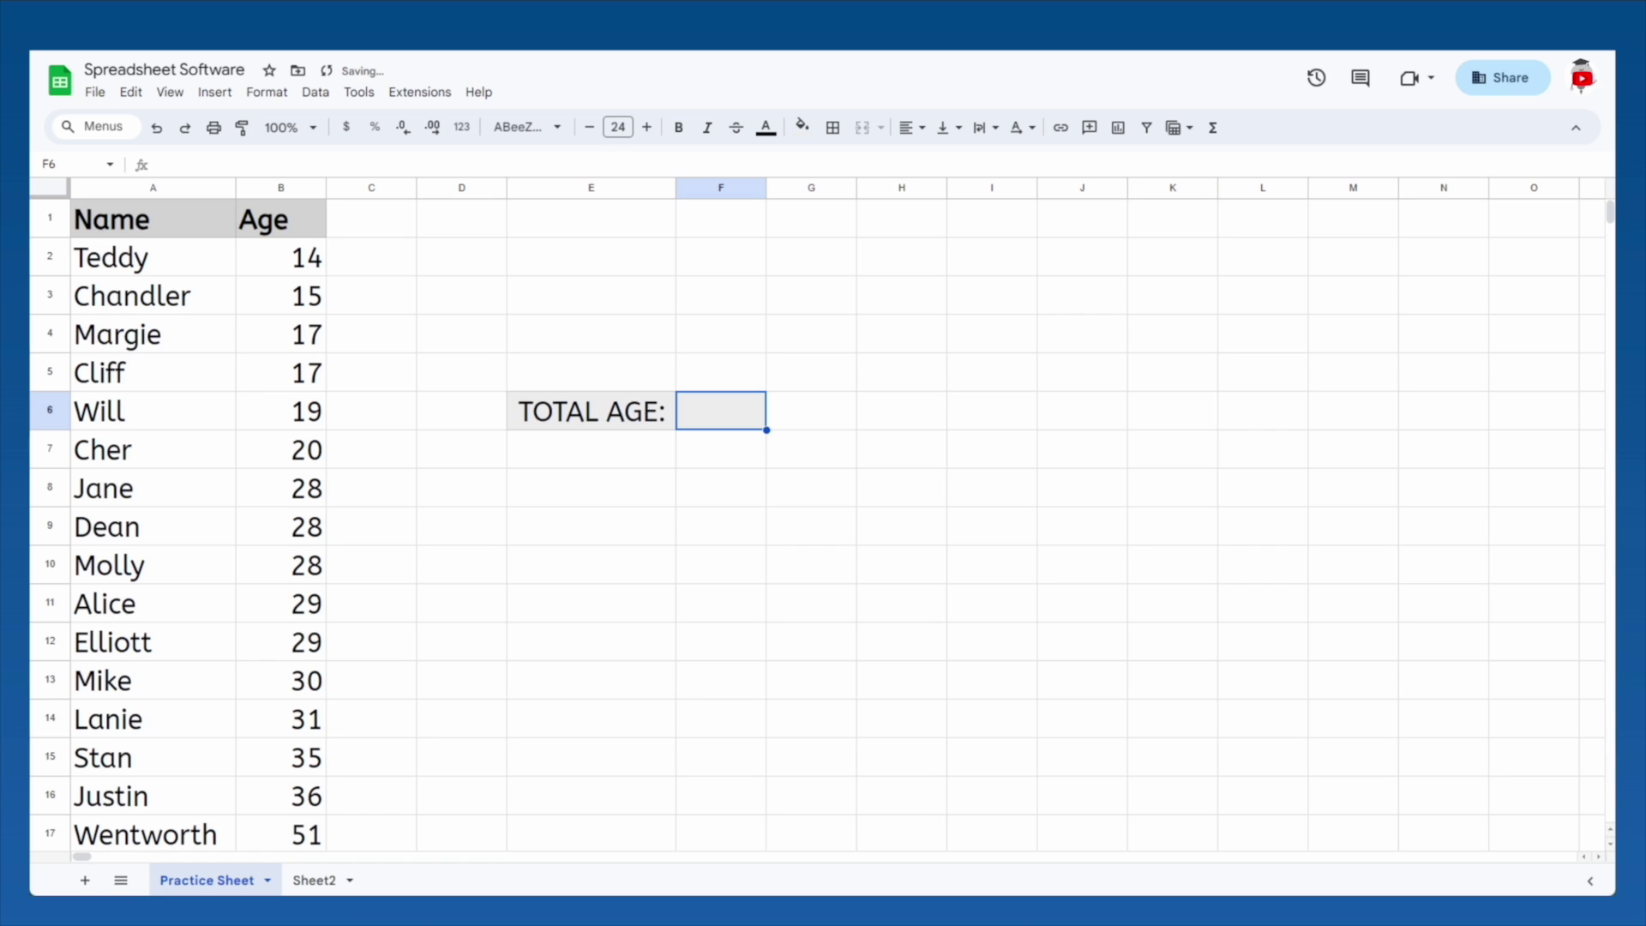
{"action": "type", "text": "=A2+A3+A4+A5+A6+A7+A8+A9+A10+A11+A12+A13+A14+A15+A16+A17+"}
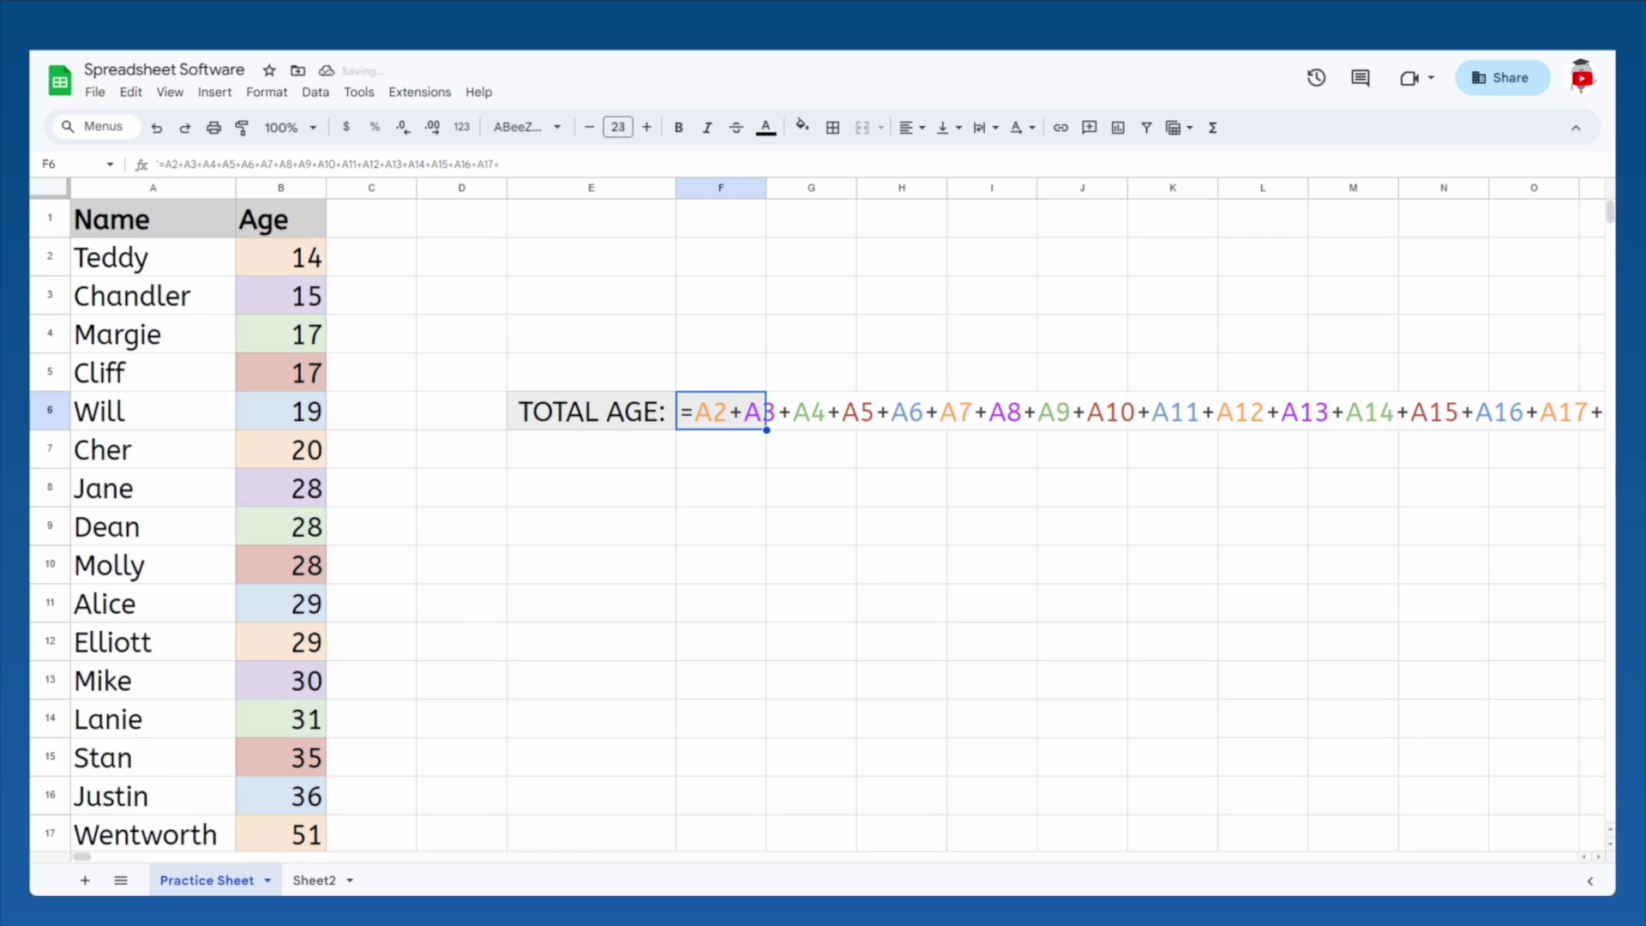
{"action": "key", "text": "Escape"}
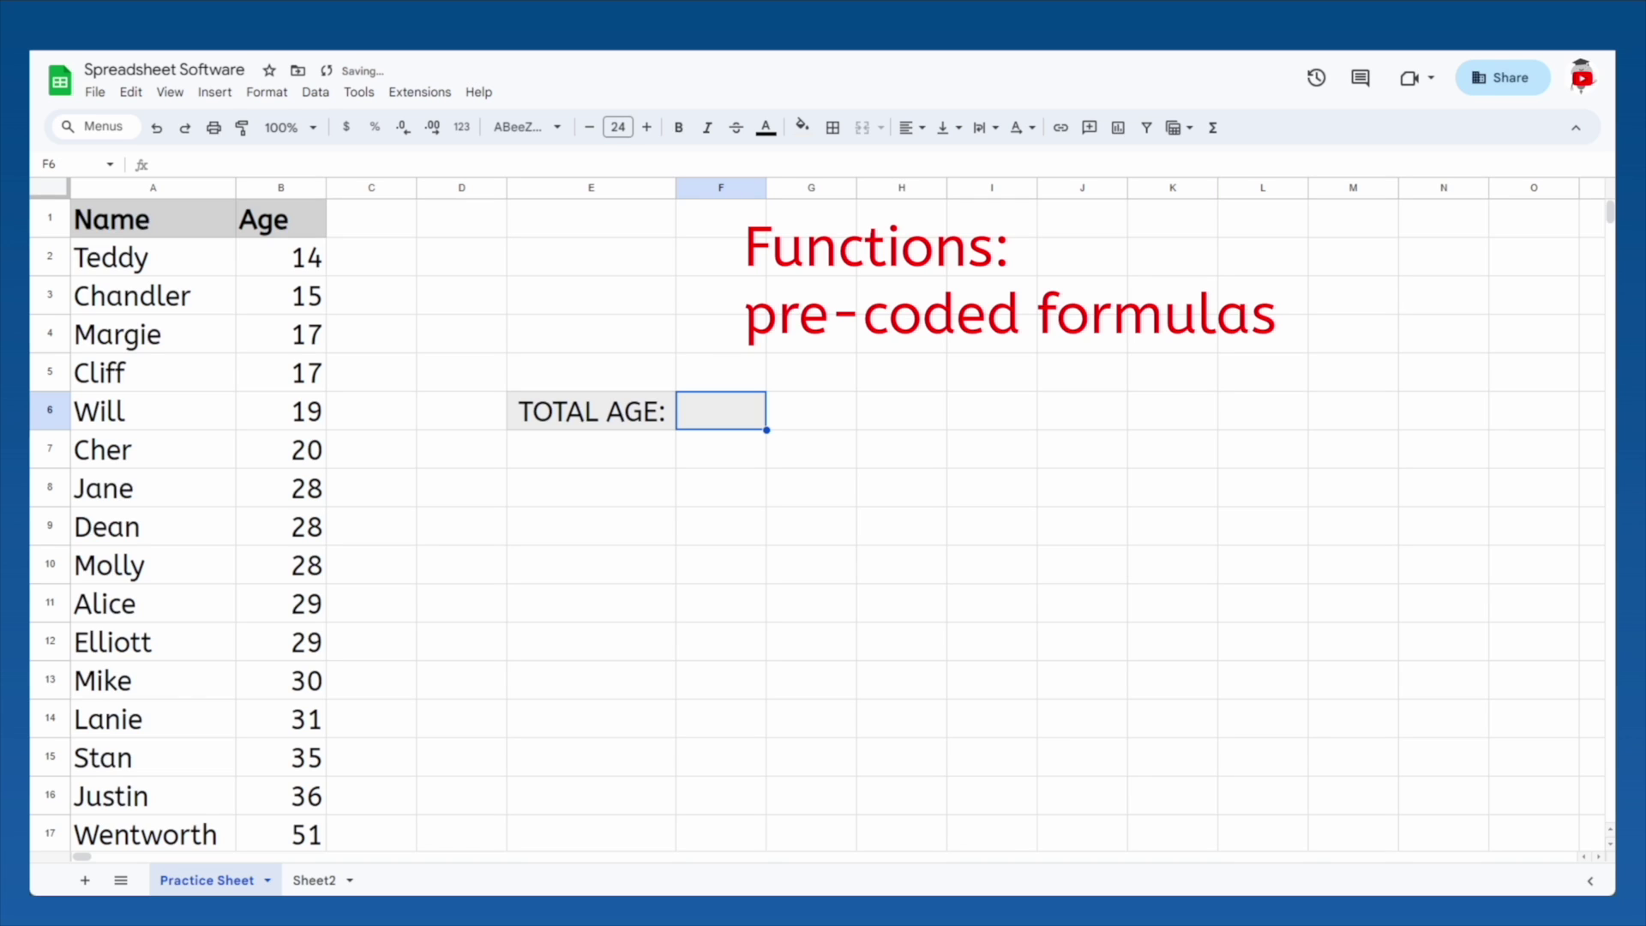
Enter a SUM formula over the Age column in F6, giving 5,573.
{"action": "type", "text": "=sum"}
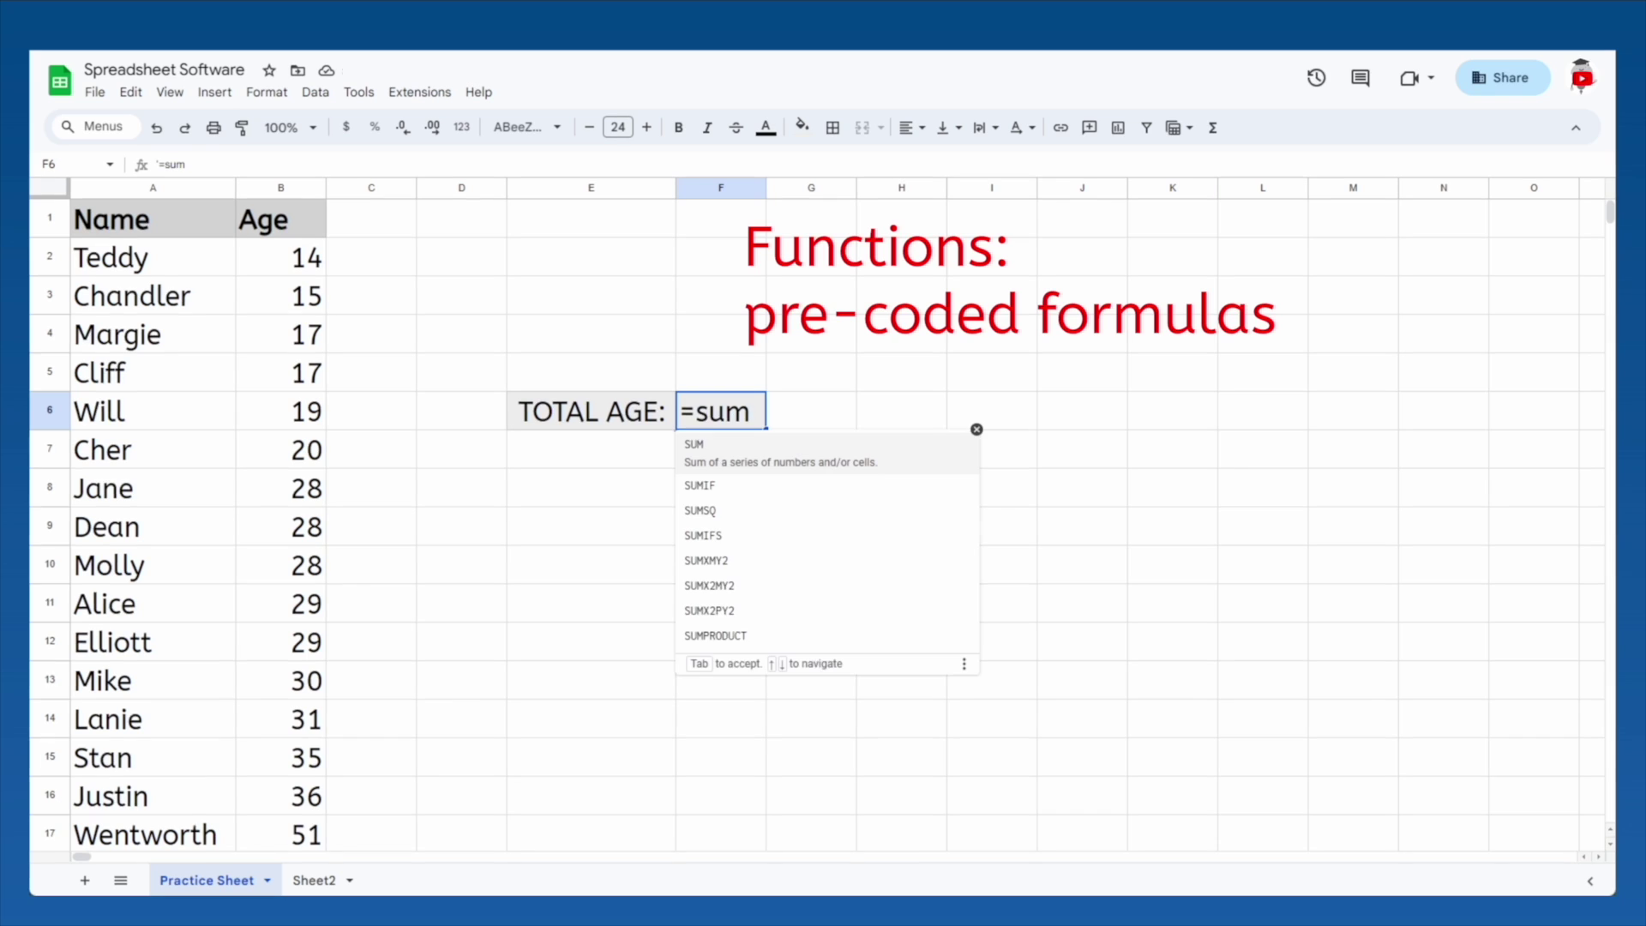
{"action": "left_click", "coordinate": [898, 445]}
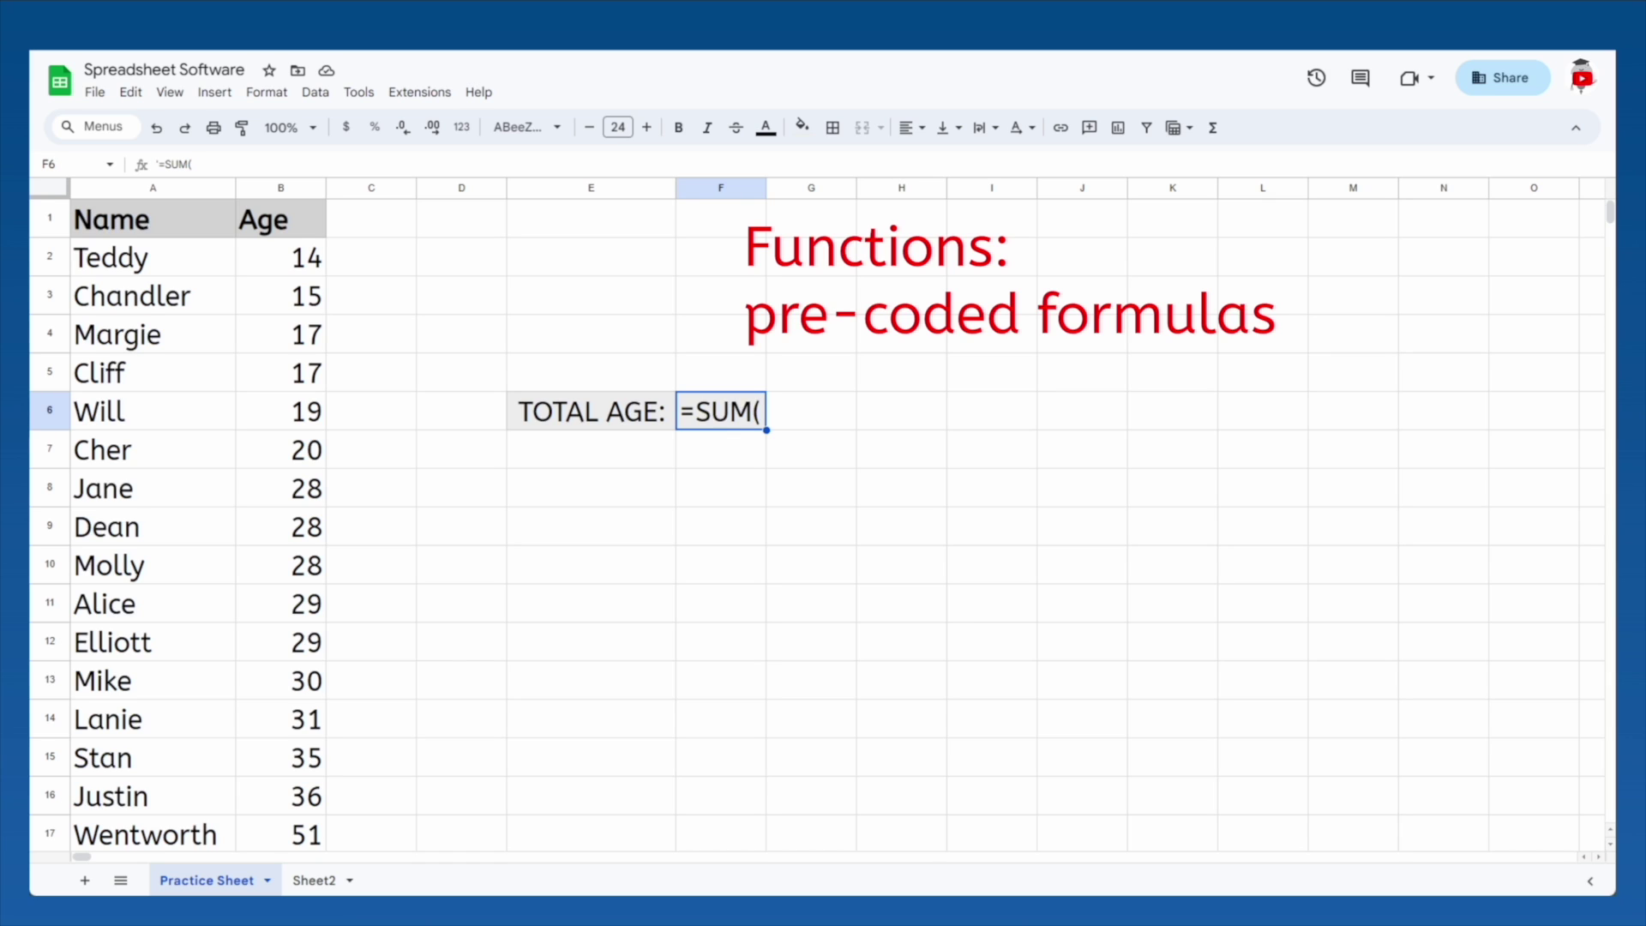
{"action": "left_click_drag", "start_coordinate": [261, 257], "coordinate": [266, 858]}
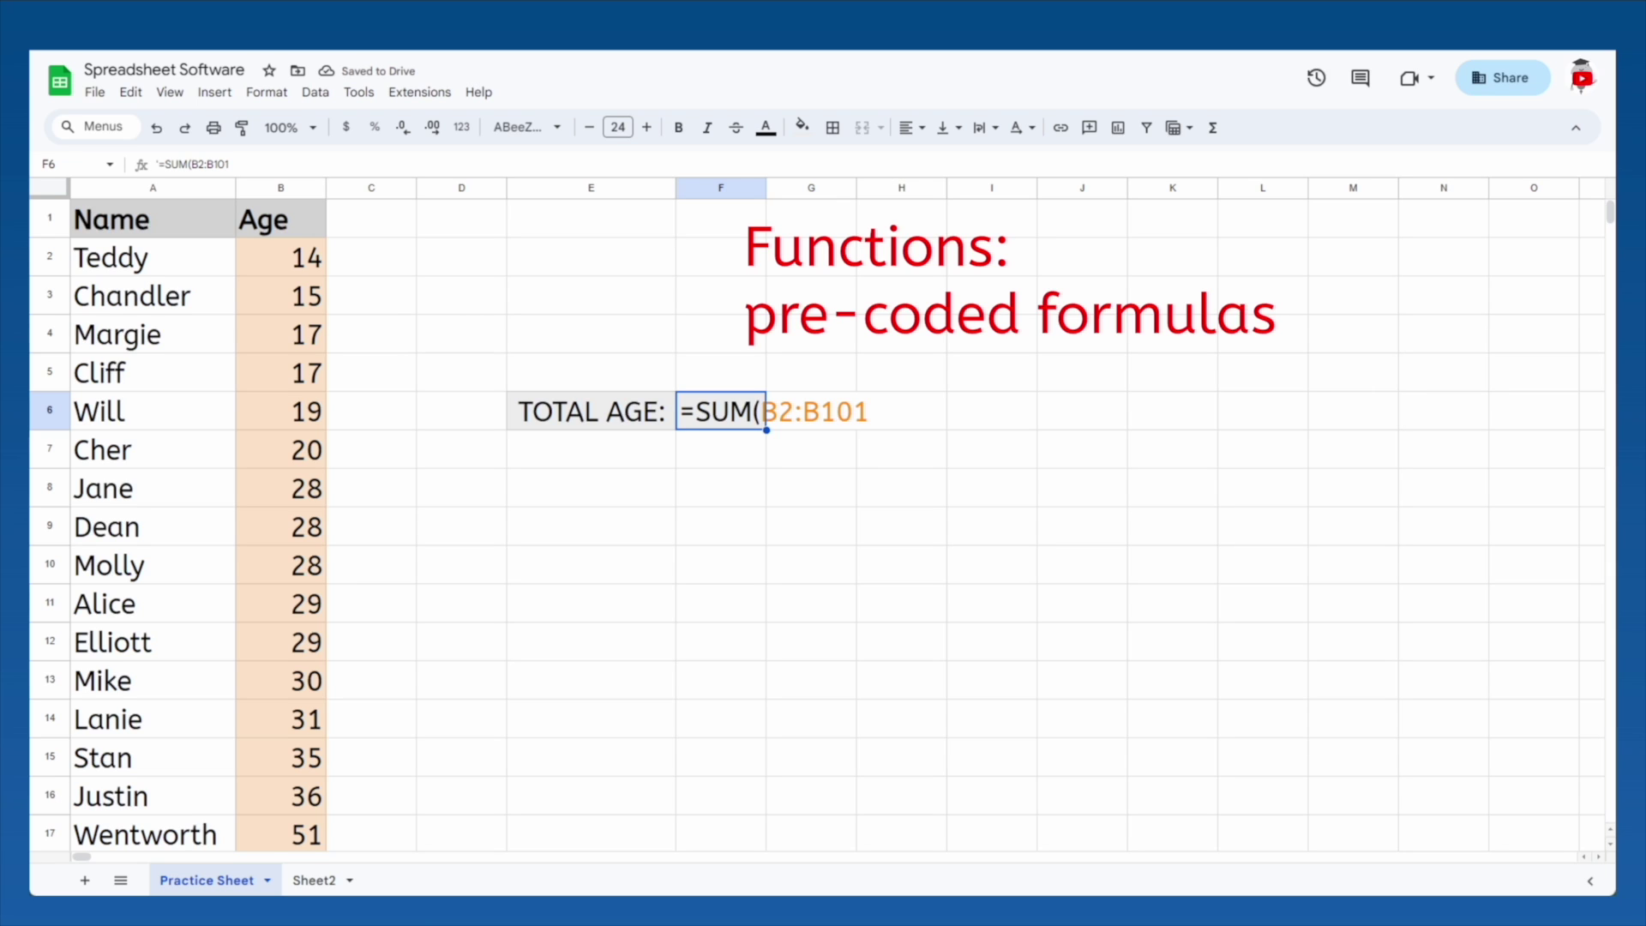
{"action": "key", "text": "Return"}
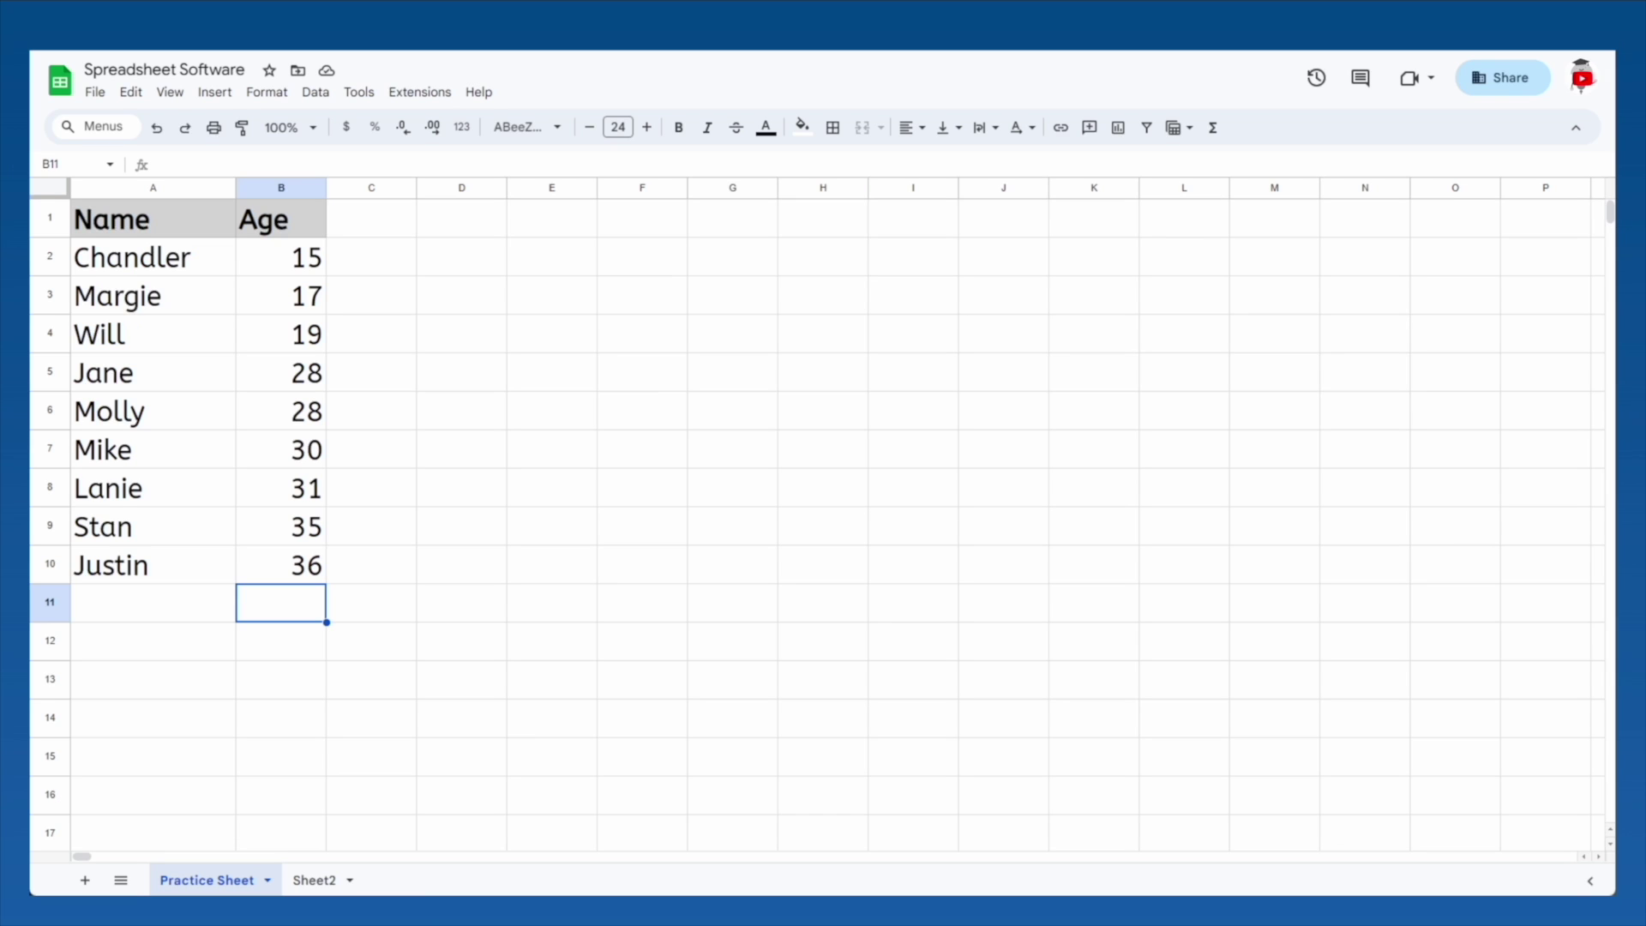
Select the whole Name and Age table and insert a chart of it.
{"action": "key", "text": "ctrl+a"}
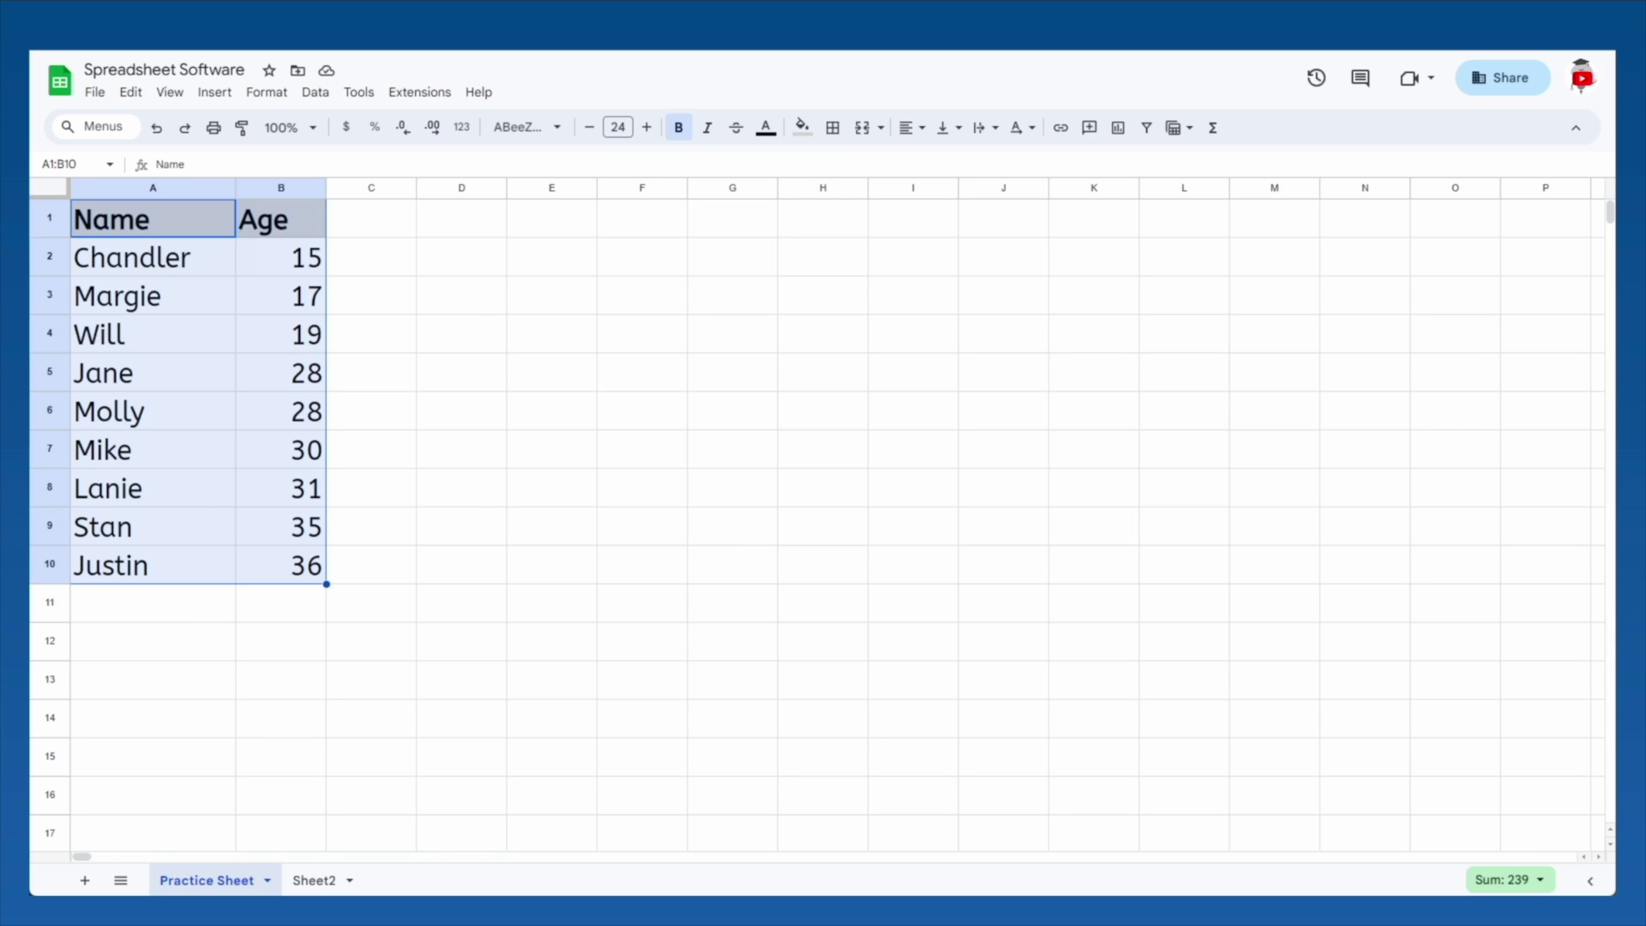
{"action": "key", "text": "alt+i"}
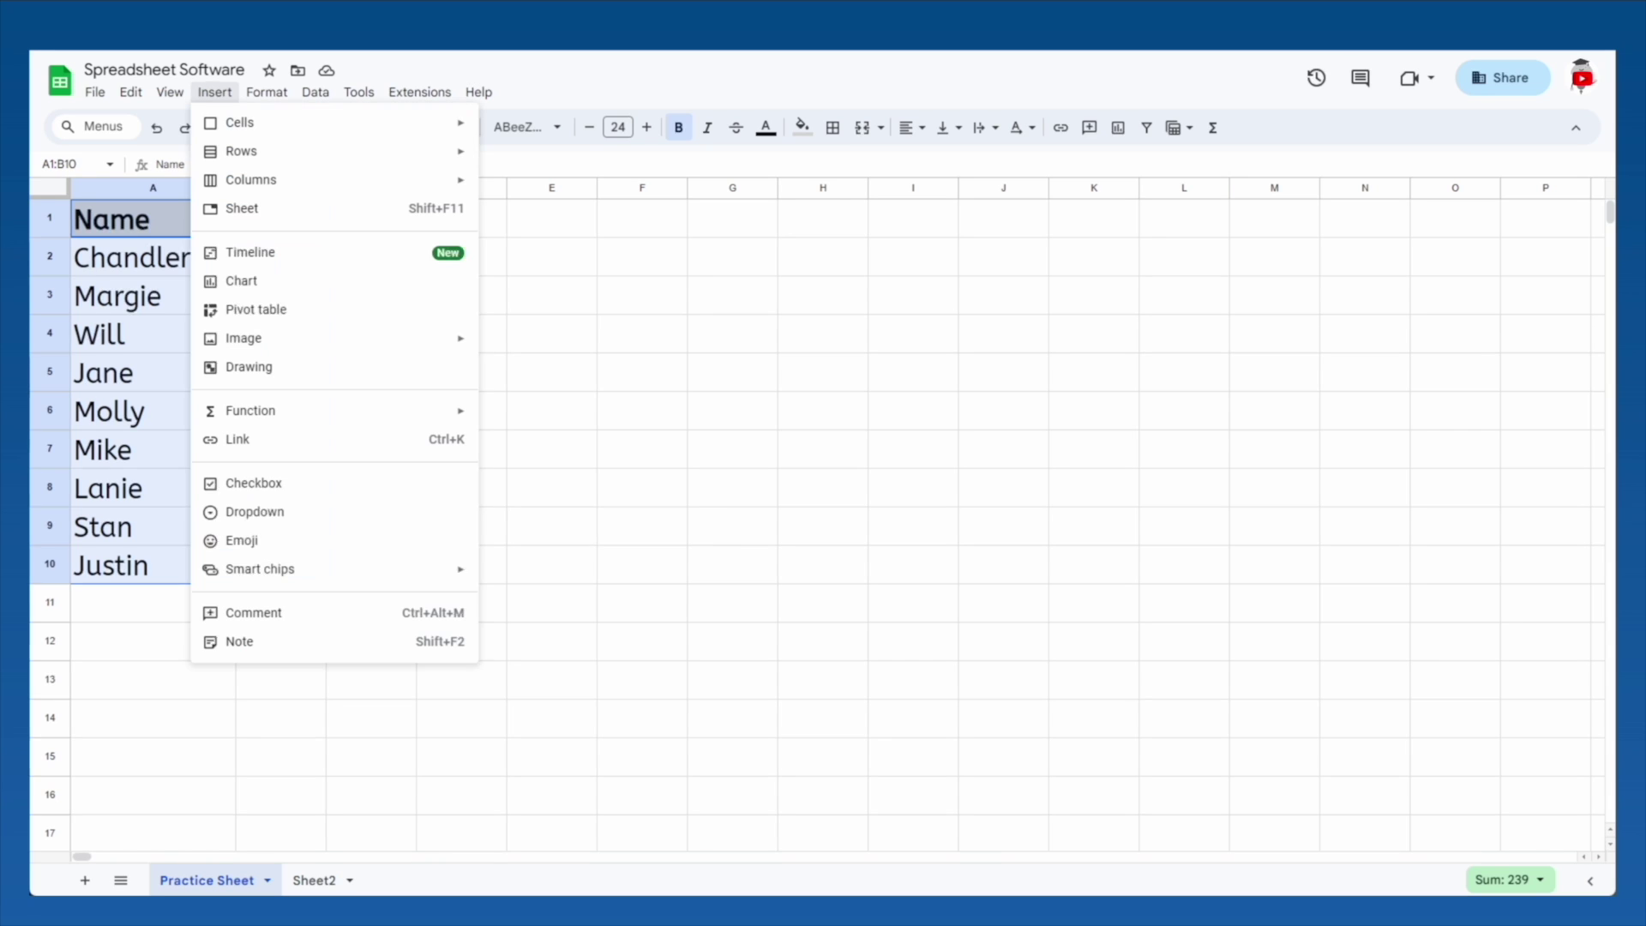
{"action": "left_click", "coordinate": [339, 281]}
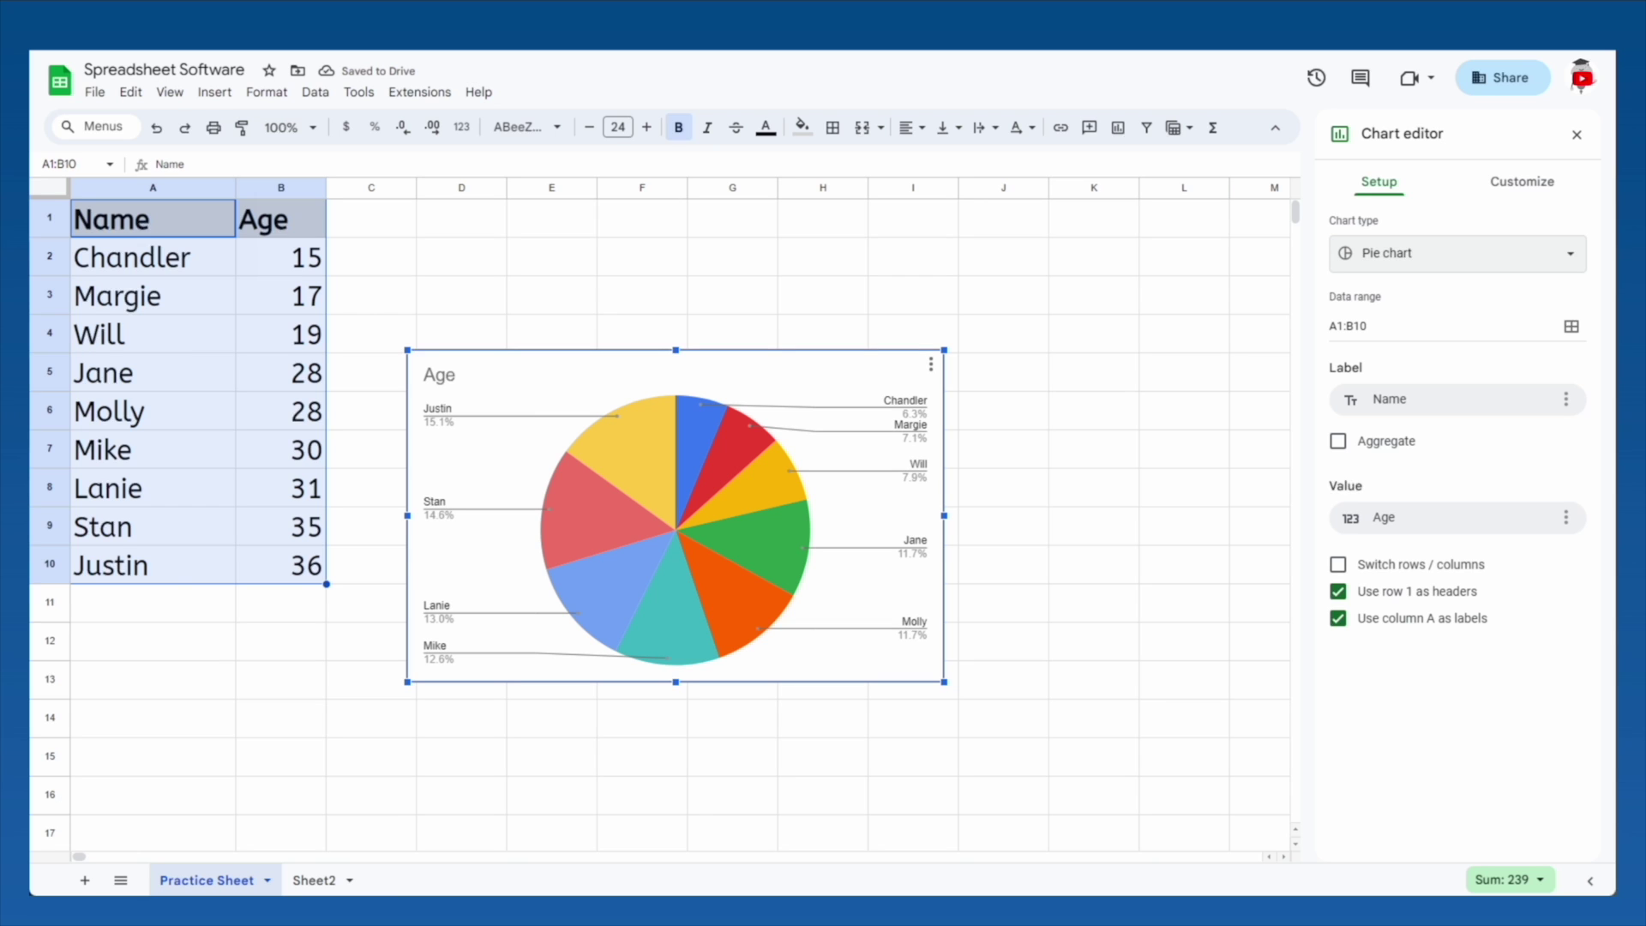
Change the inserted pie chart into an Age vs. Name line chart.
{"action": "left_click", "coordinate": [1455, 257]}
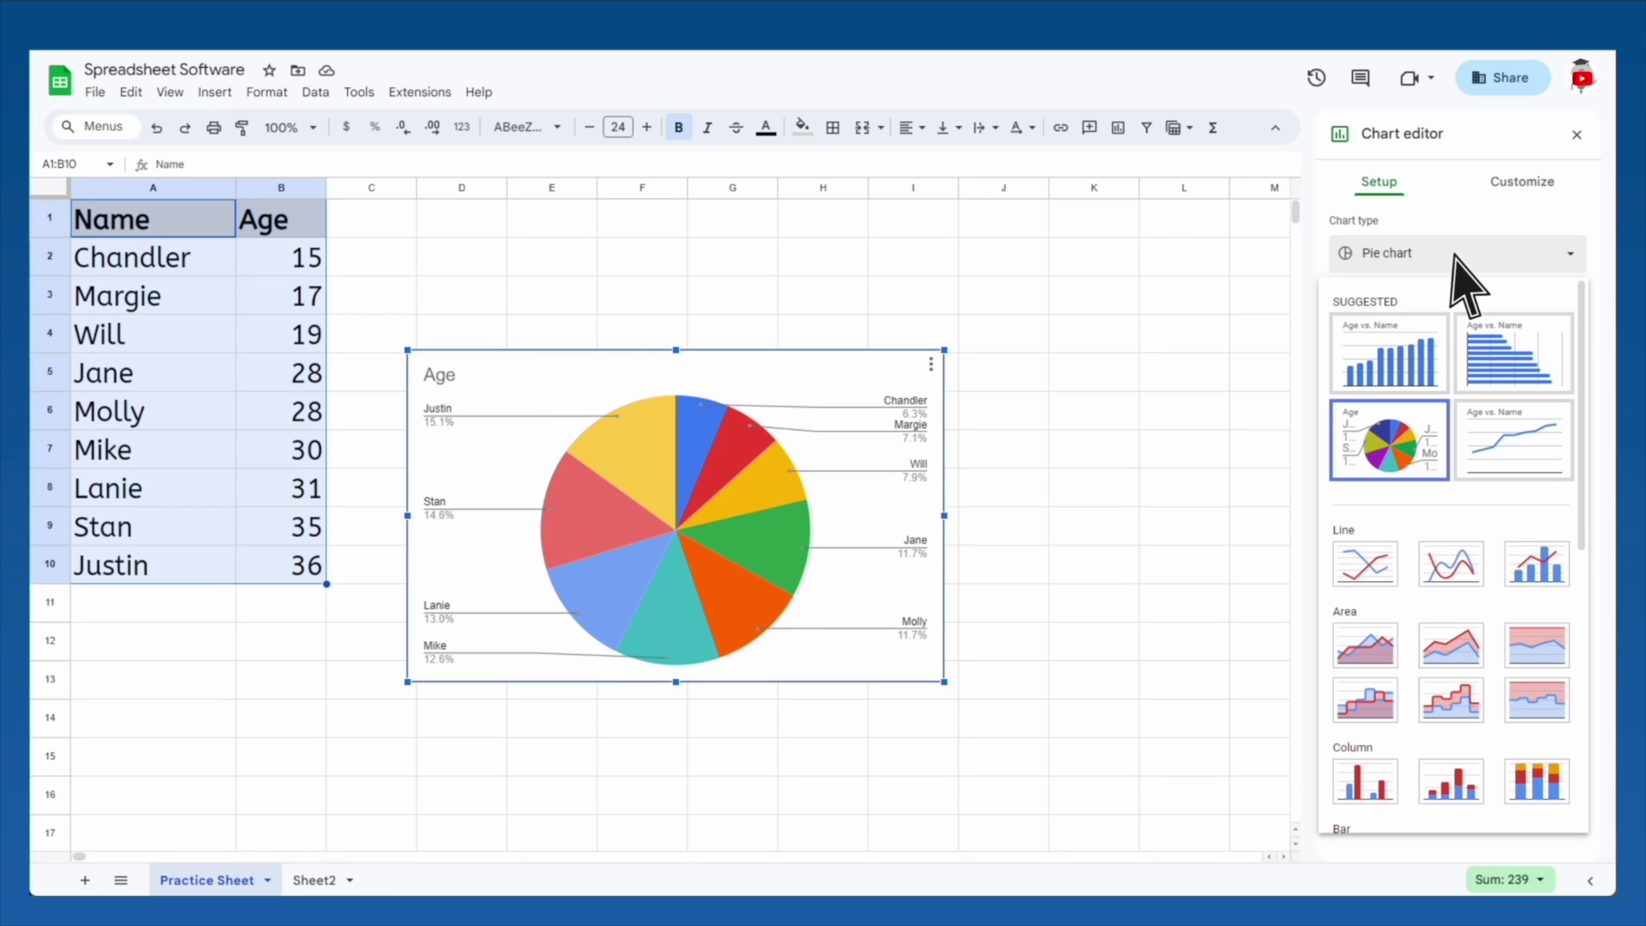
{"action": "left_click", "coordinate": [1513, 442]}
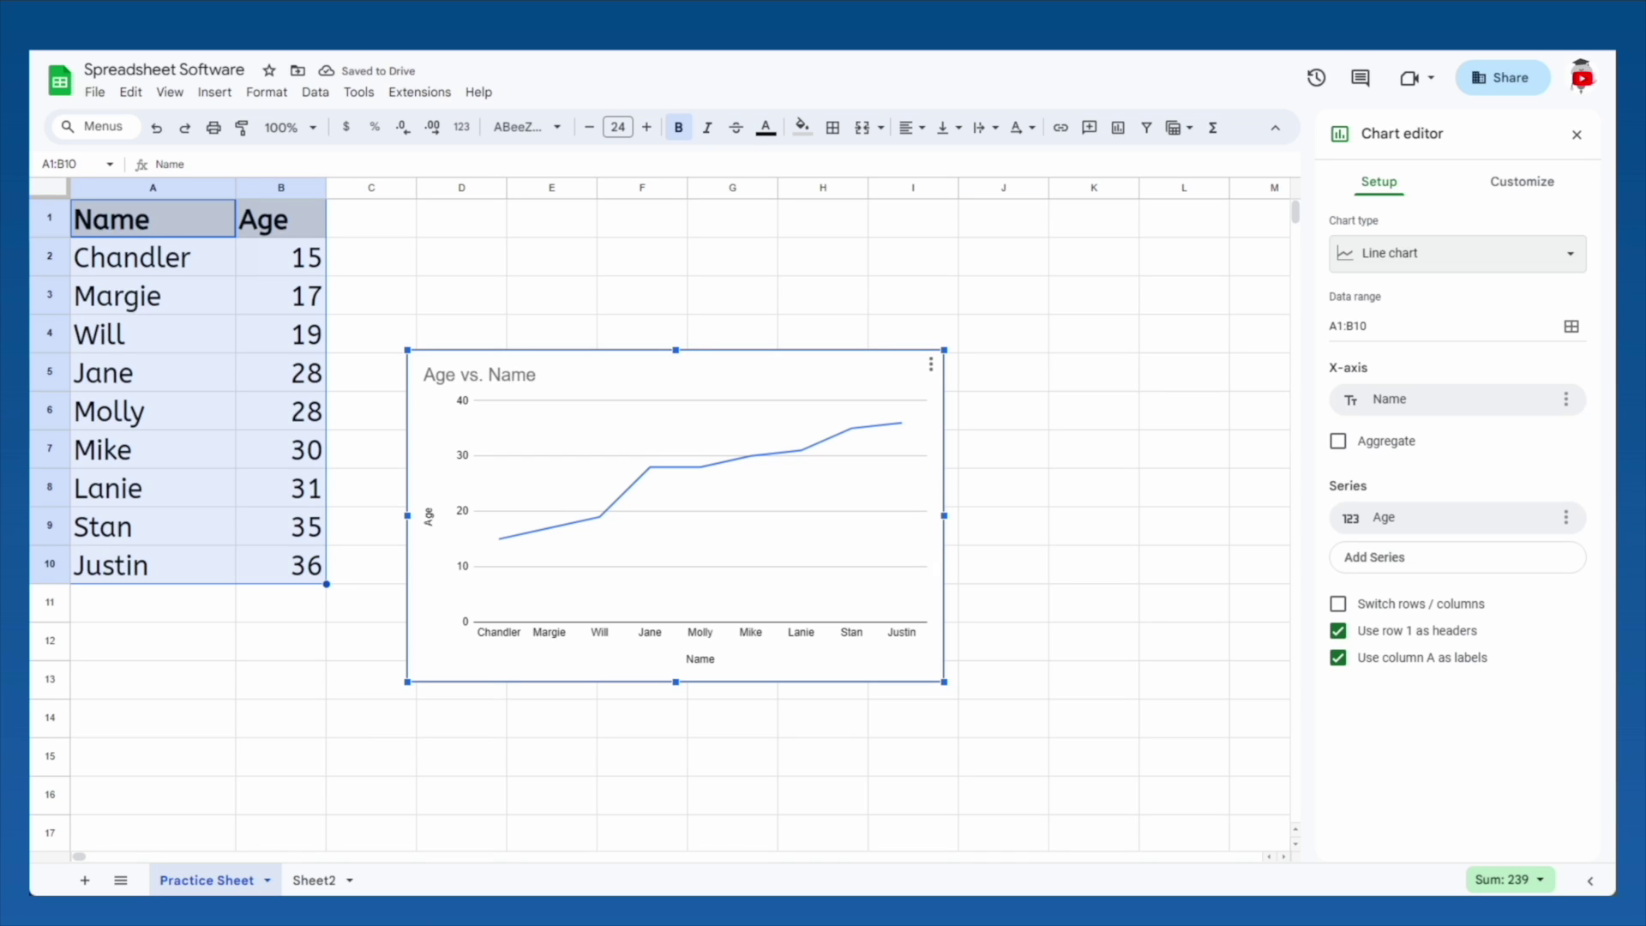
{"action": "left_click", "coordinate": [1455, 257]}
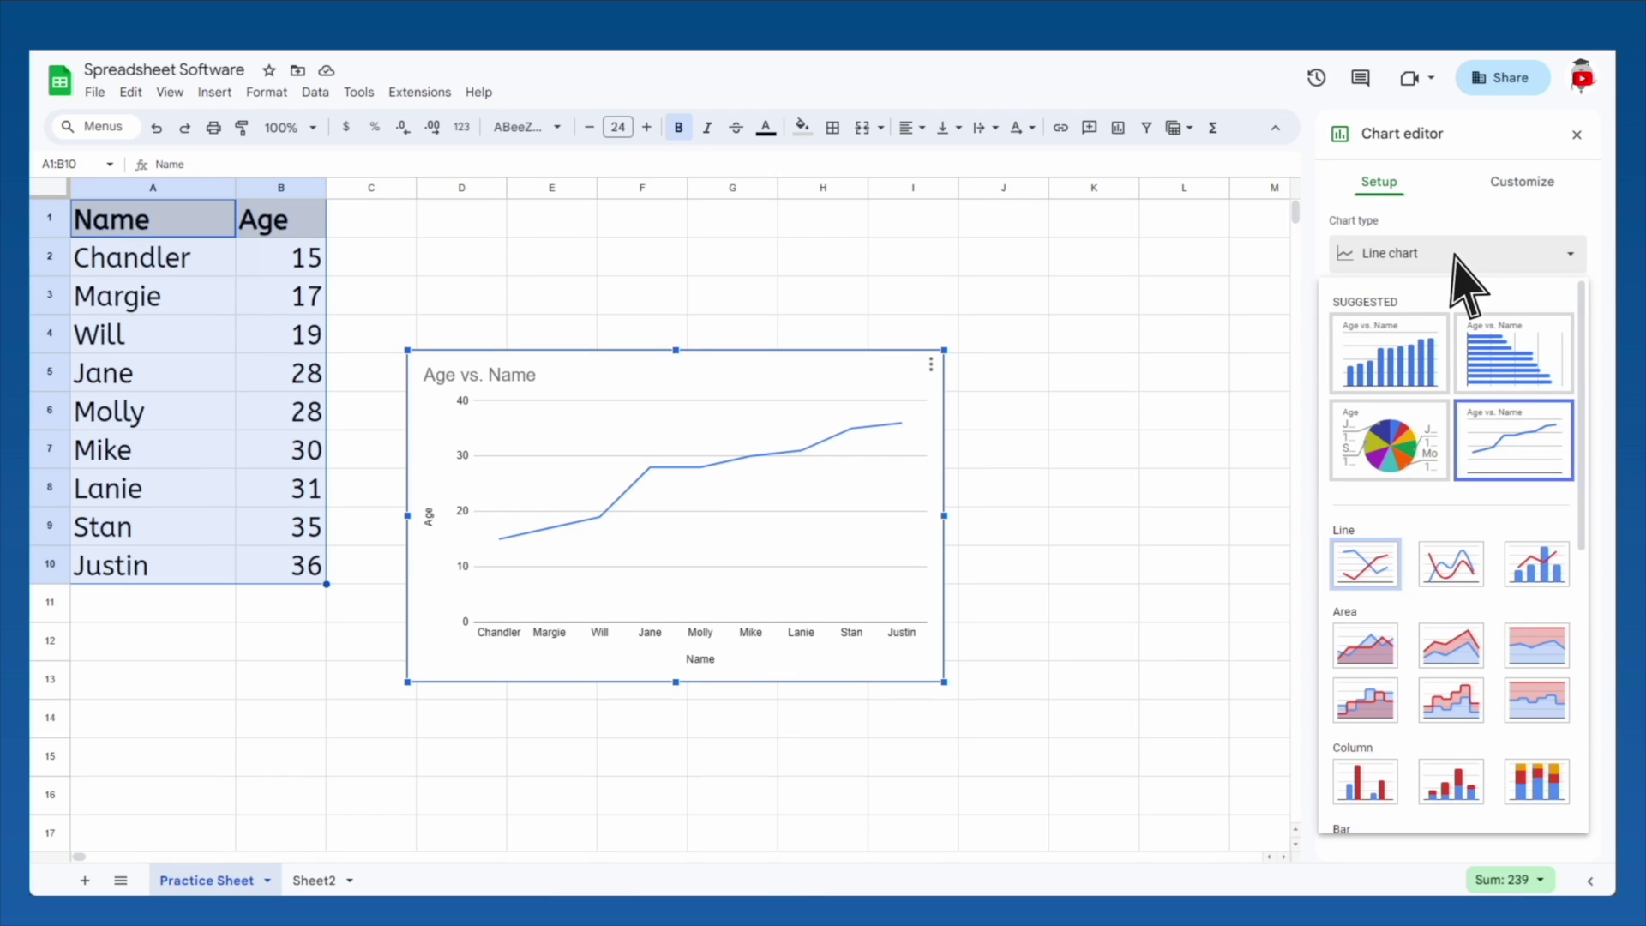
Switch the chart type to Histogram chart.
{"action": "scroll", "coordinate": [1455, 257], "scroll_direction": "down", "scroll_amount": 6}
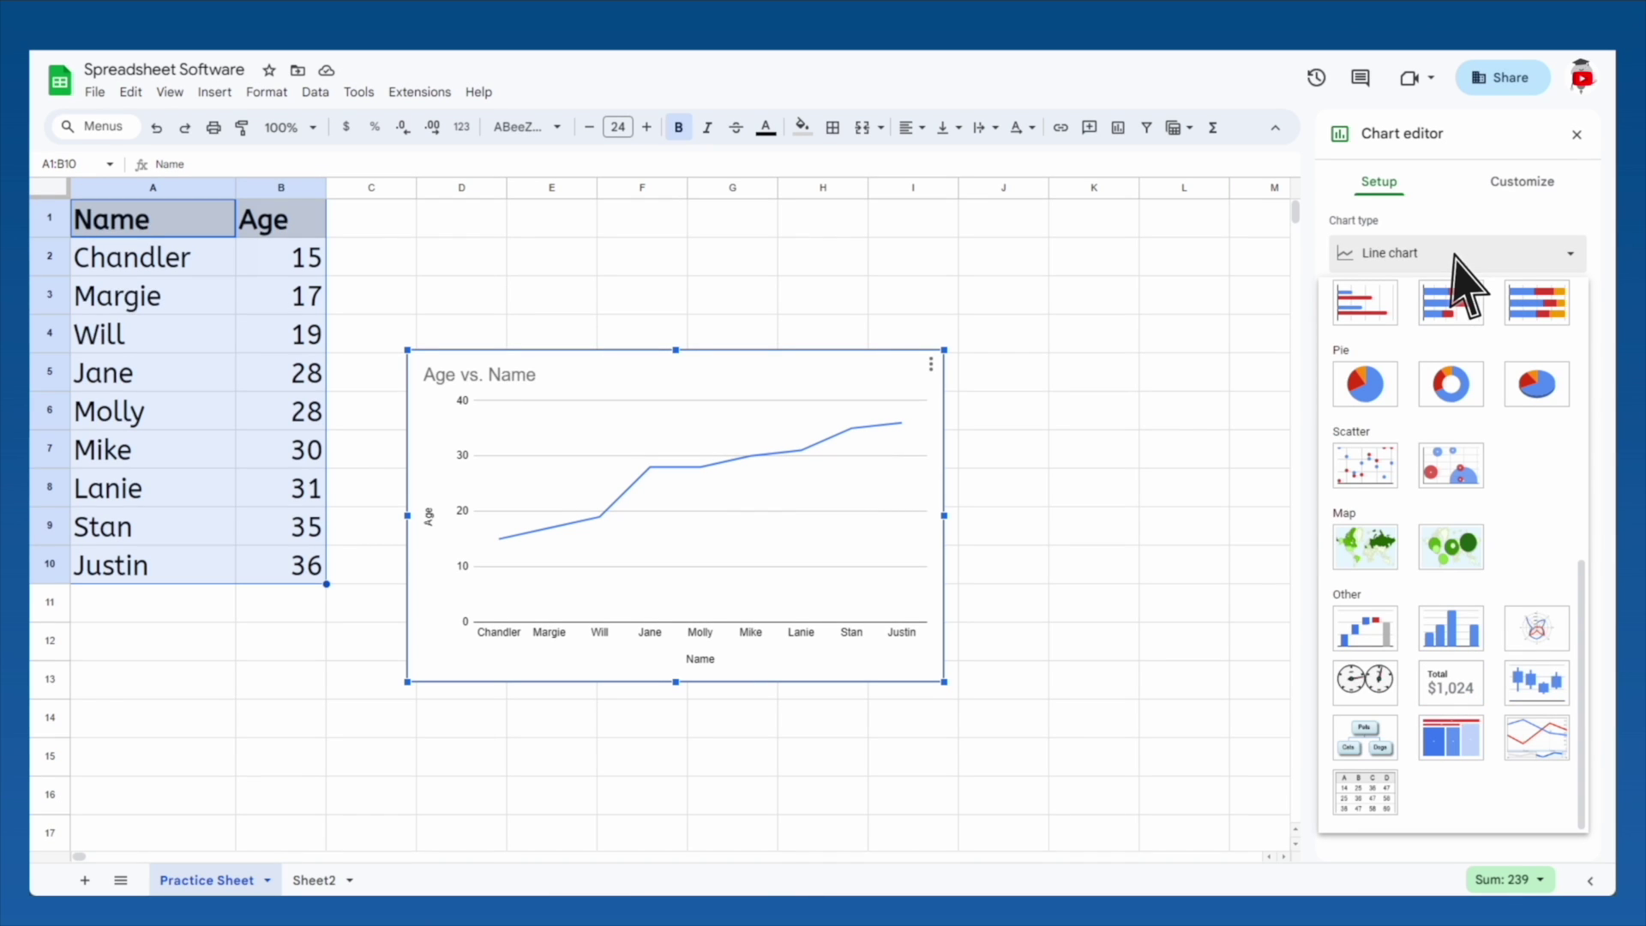
{"action": "left_click", "coordinate": [1451, 630]}
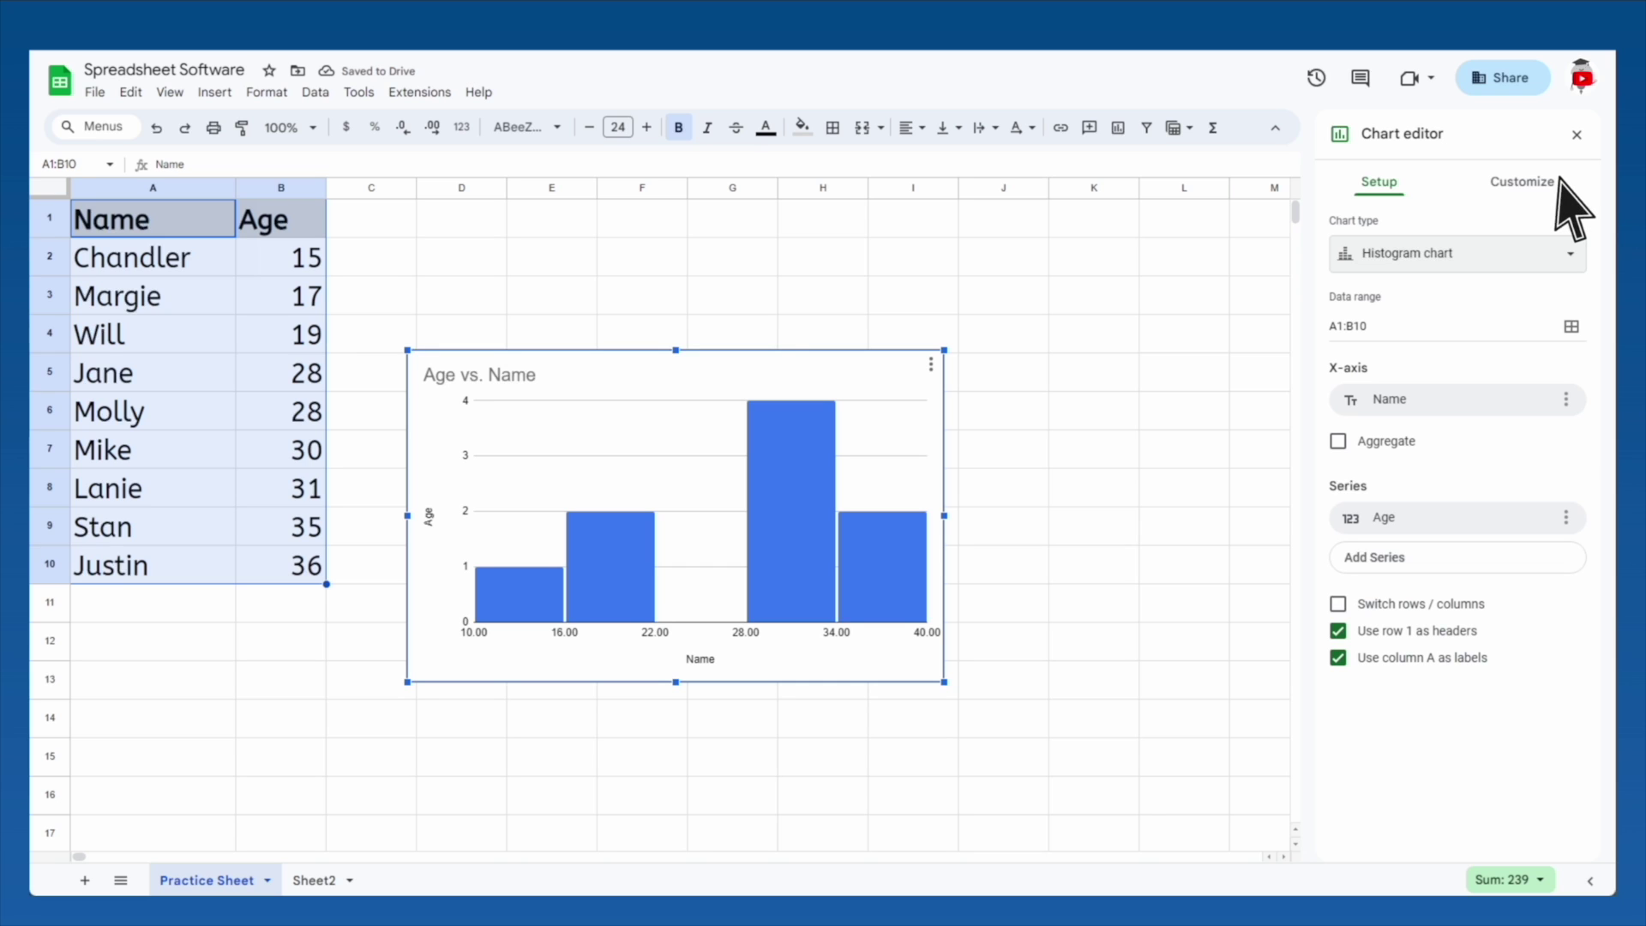
Customize the histogram's title, axis labels and cyan-on-grey colours, then copy the chart.
{"action": "left_click", "coordinate": [1522, 182]}
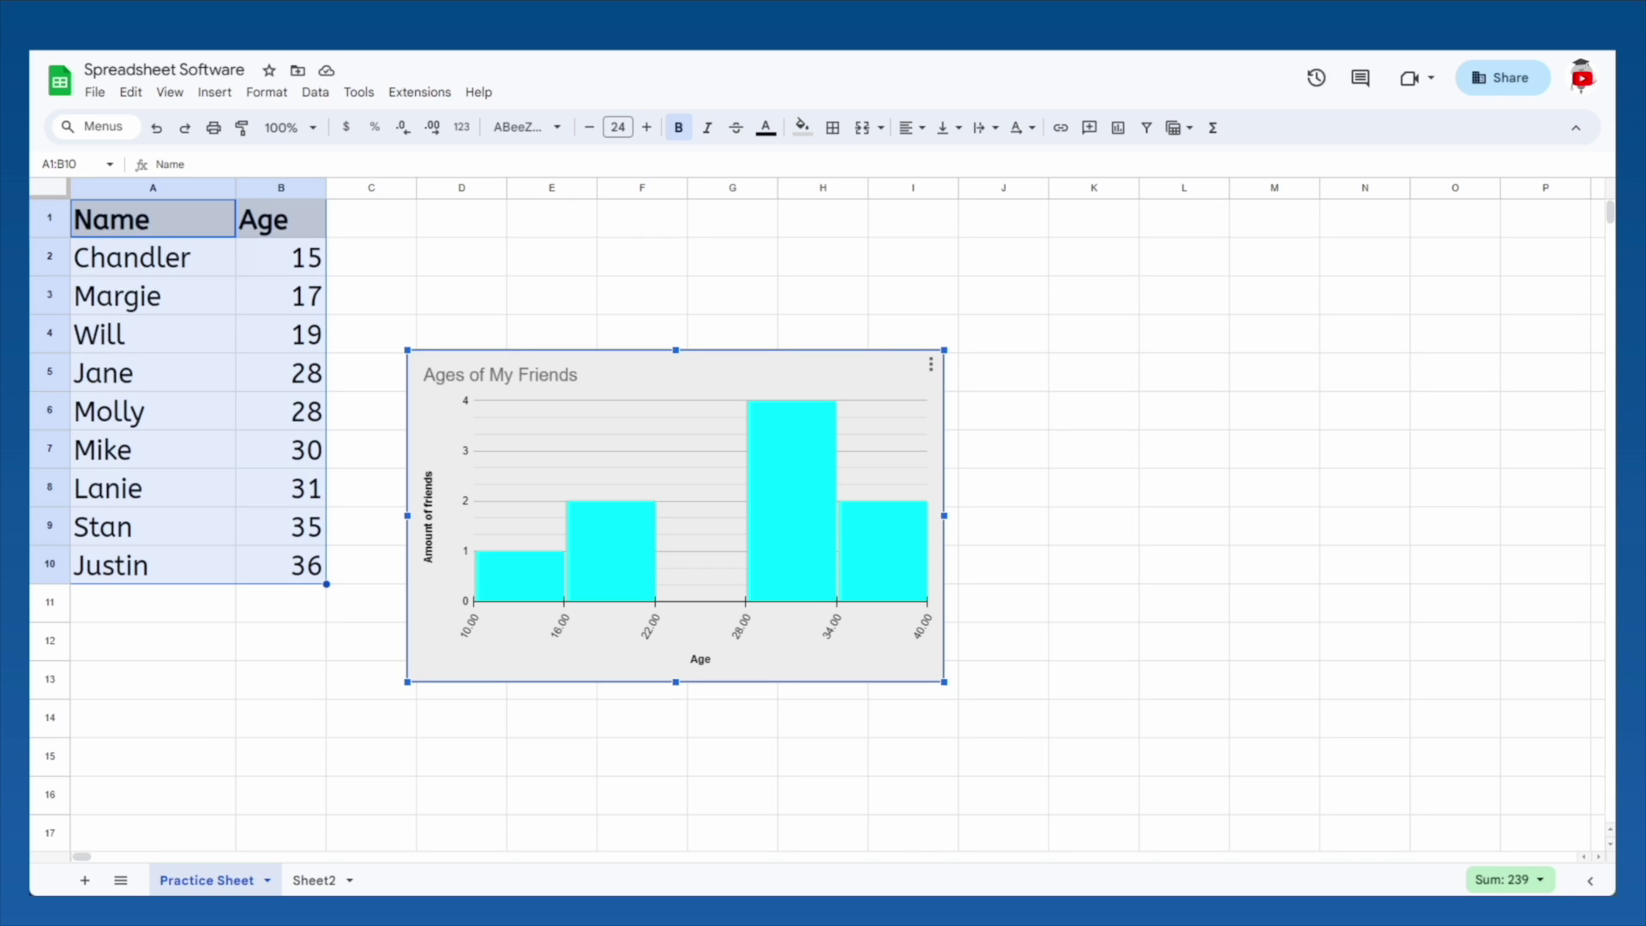
{"action": "key", "text": "ctrl+c"}
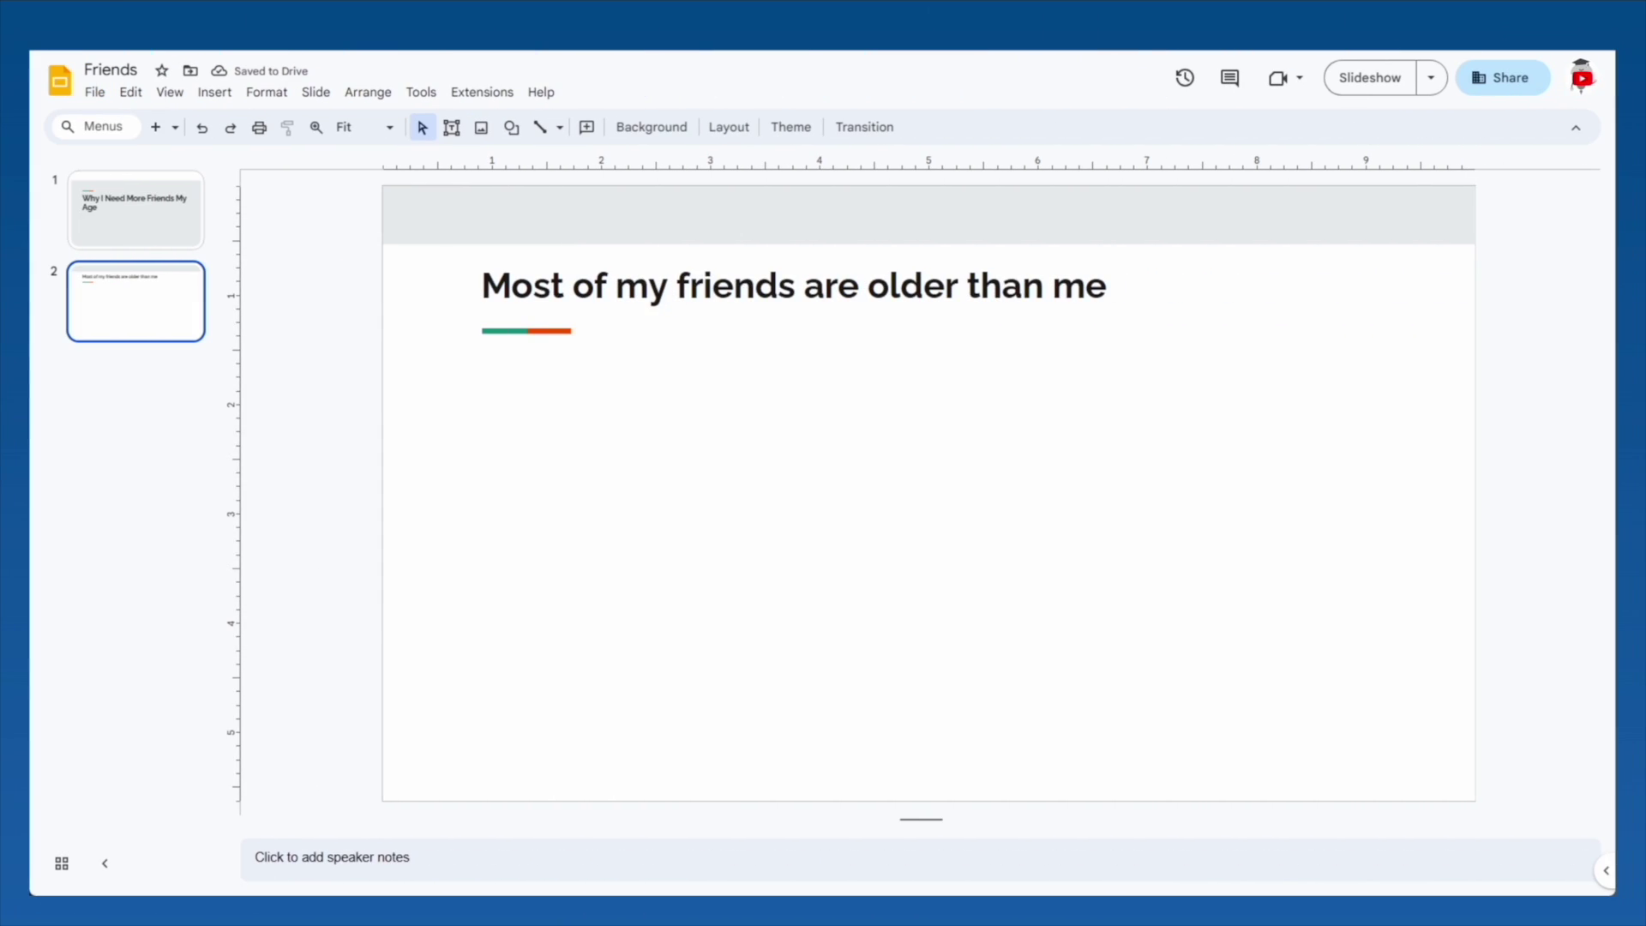
Paste the histogram onto slide 2, 'Most of my friends are older than me'.
{"action": "key", "text": "ctrl+v"}
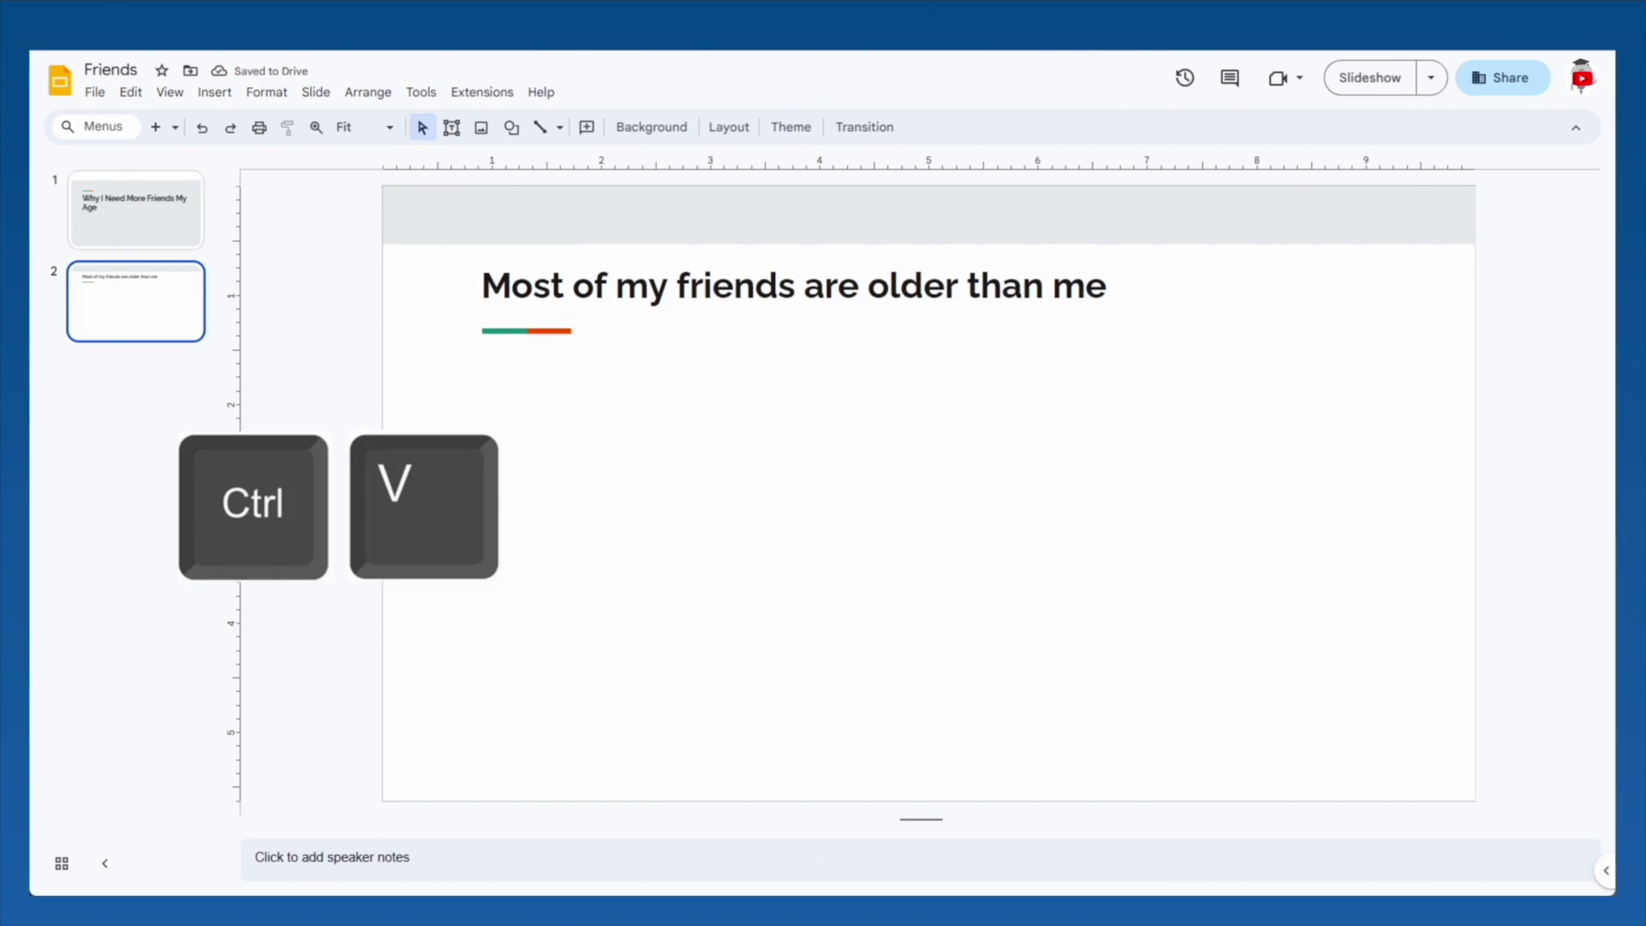